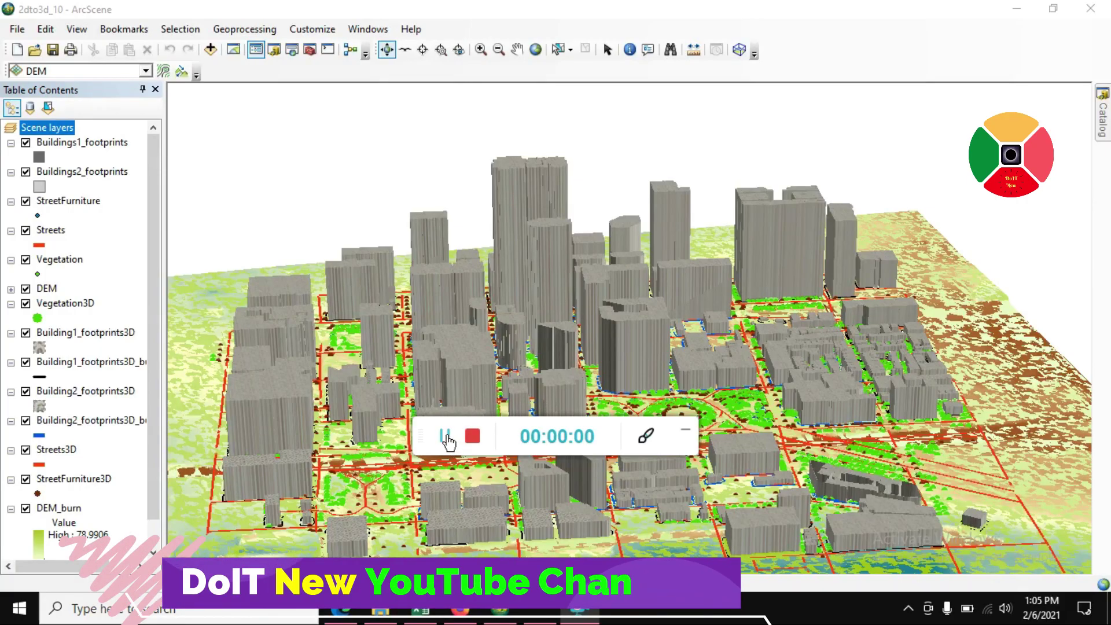
Orbit, zoom and tilt around the city's tall buildings and circular plaza.
mouse_move(595, 492)
mouse_down()
mouse_move(419, 513)
mouse_move(192, 467)
mouse_up()
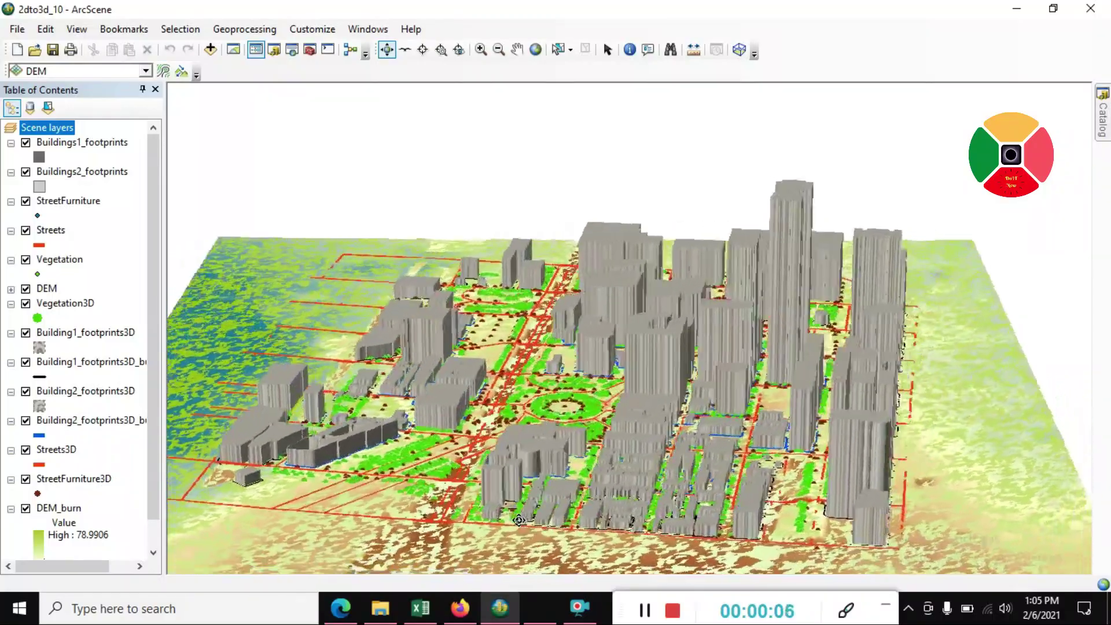
mouse_move(519, 520)
mouse_down()
mouse_move(172, 563)
mouse_move(548, 490)
mouse_move(231, 506)
mouse_up()
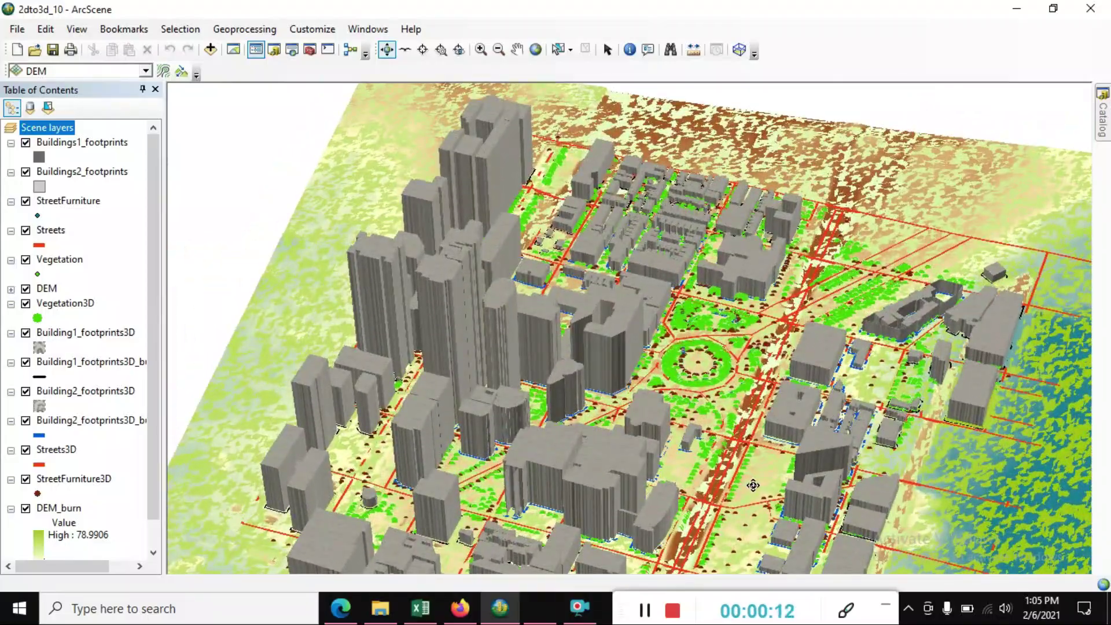
mouse_move(752, 485)
mouse_down()
mouse_move(382, 502)
mouse_move(361, 530)
mouse_up()
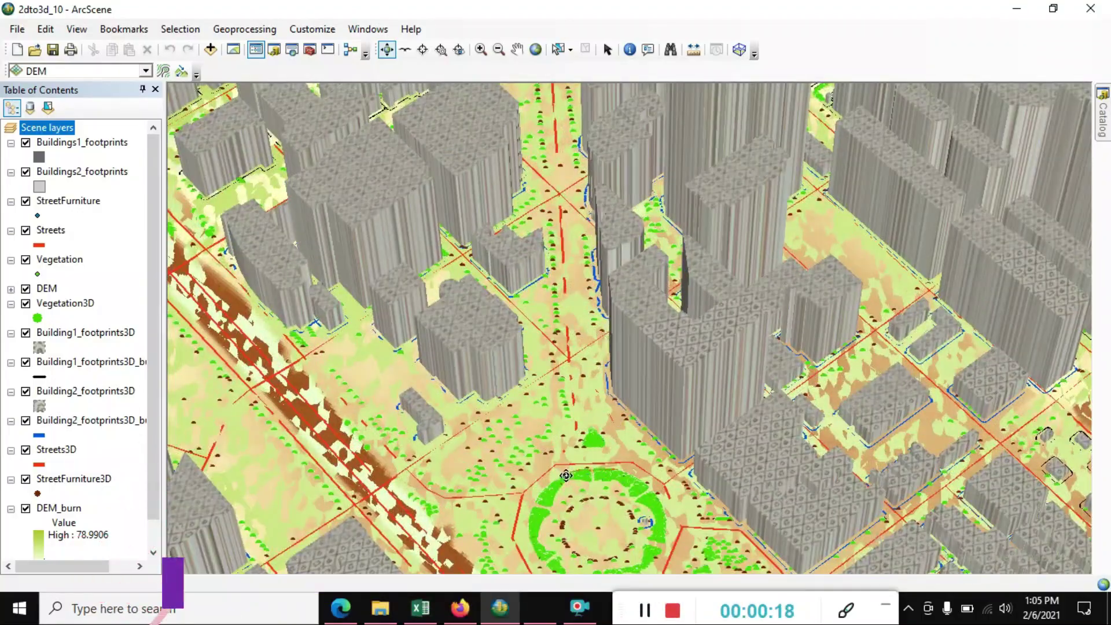
right_drag(616, 422, 644, 492)
mouse_move(644, 492)
mouse_down()
mouse_move(927, 414)
mouse_move(822, 356)
mouse_move(254, 360)
mouse_move(704, 531)
mouse_move(901, 476)
mouse_move(648, 483)
mouse_up()
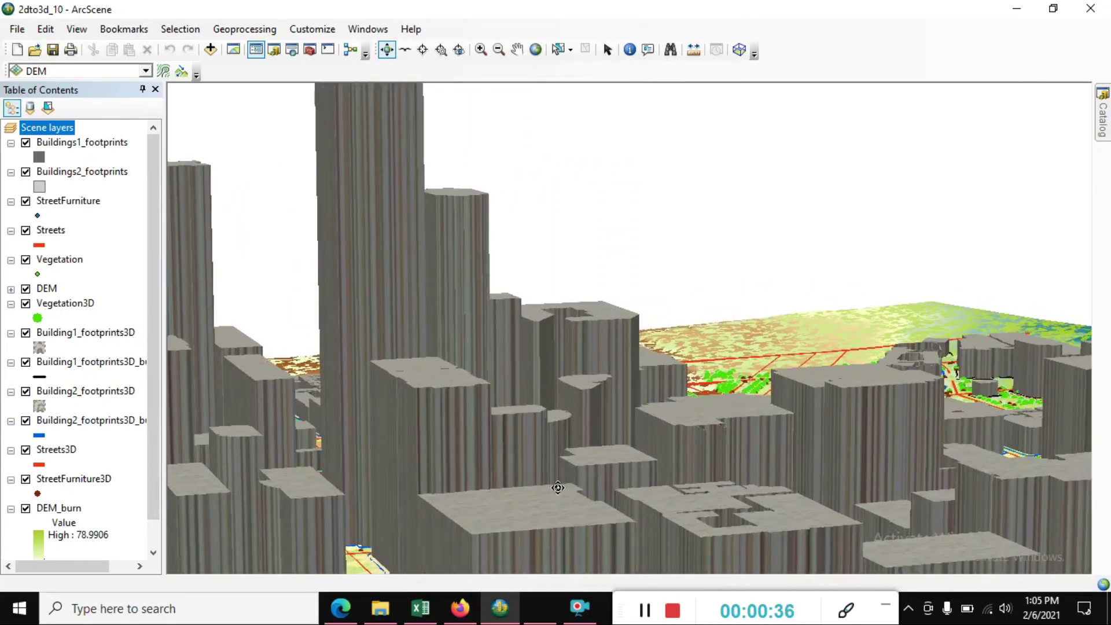
drag(647, 483, 552, 492)
drag(1068, 490, 775, 487)
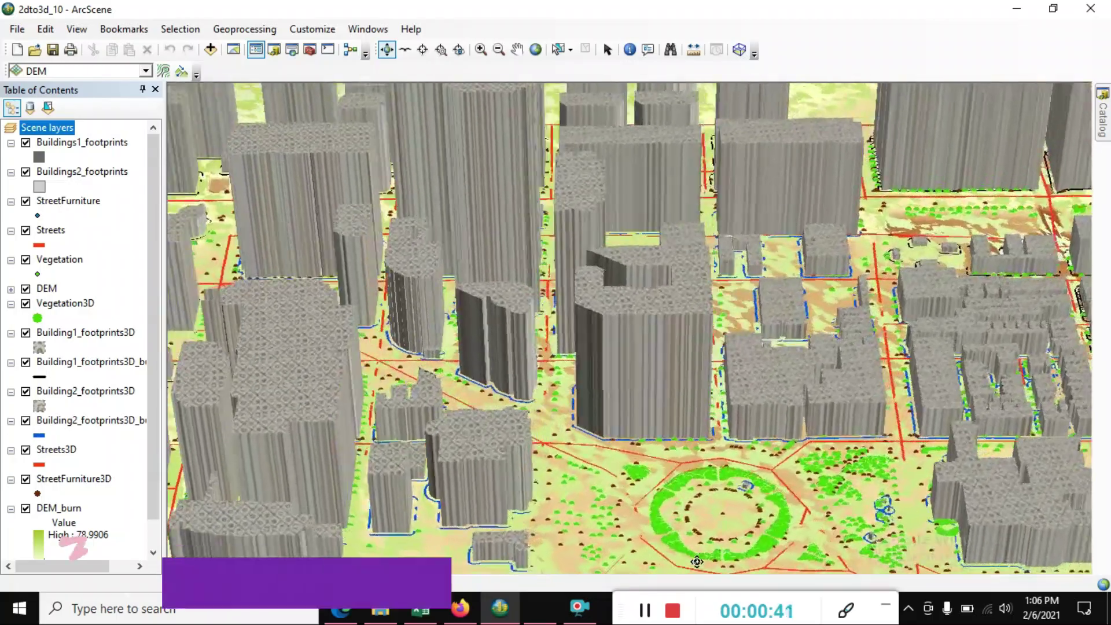
mouse_move(888, 477)
mouse_down()
mouse_move(722, 503)
mouse_move(862, 587)
mouse_up()
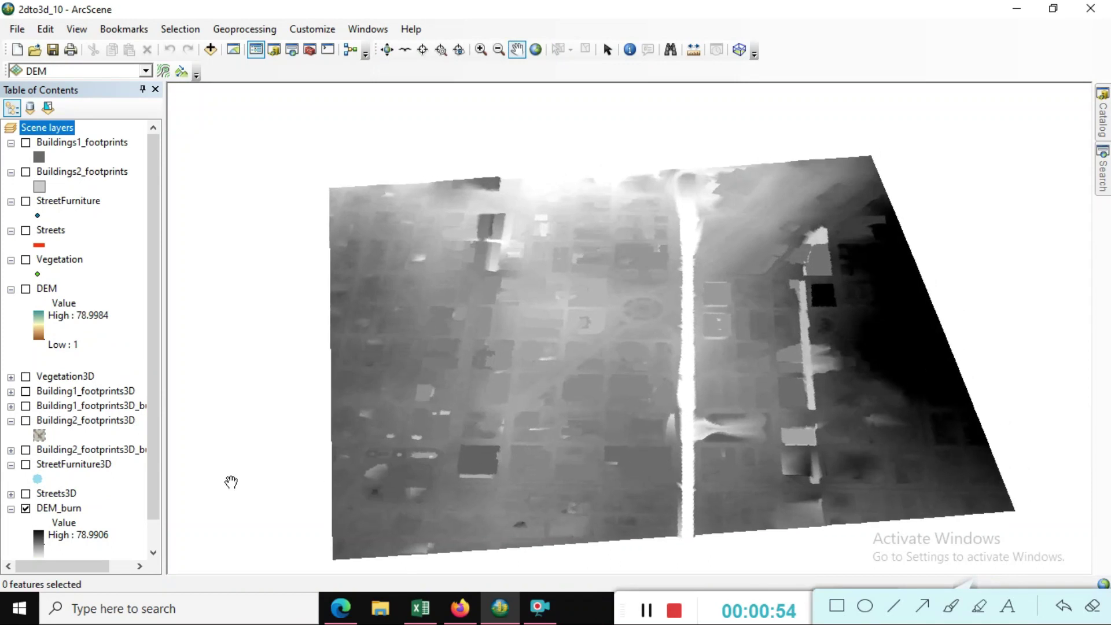
Turn on Streets3D and hide the DEM_burn surface.
click(26, 493)
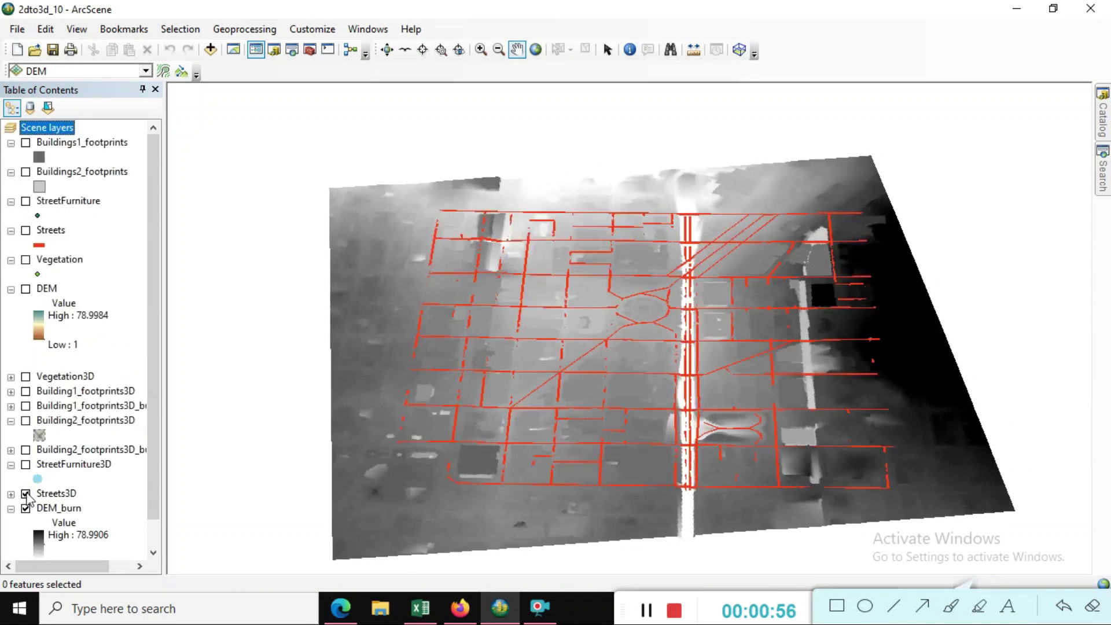
middle_drag(635, 419, 636, 430)
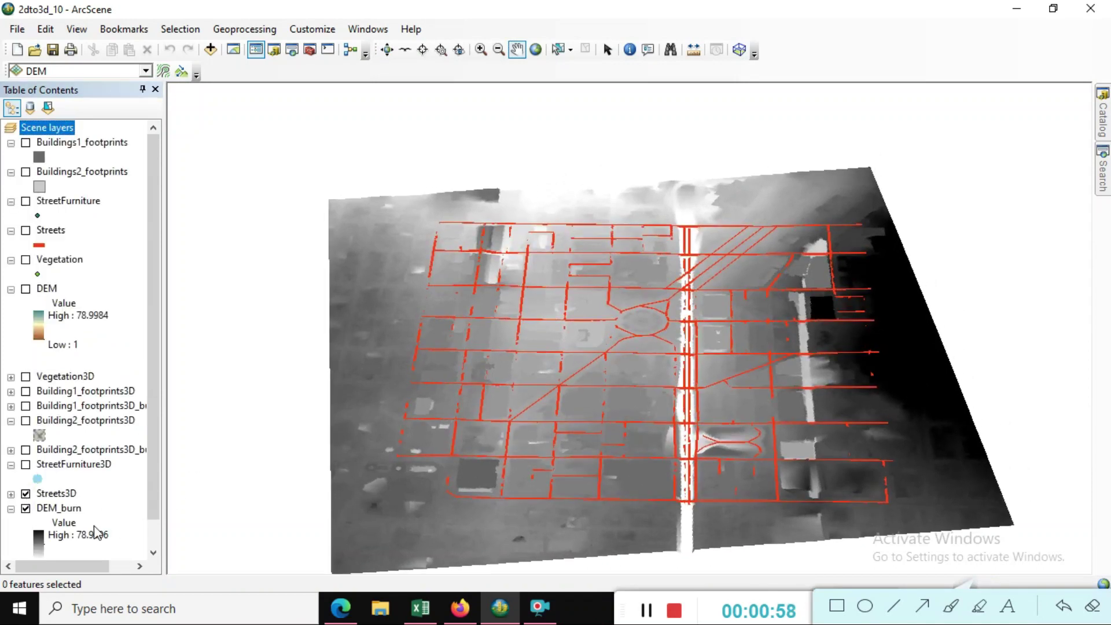
click(26, 508)
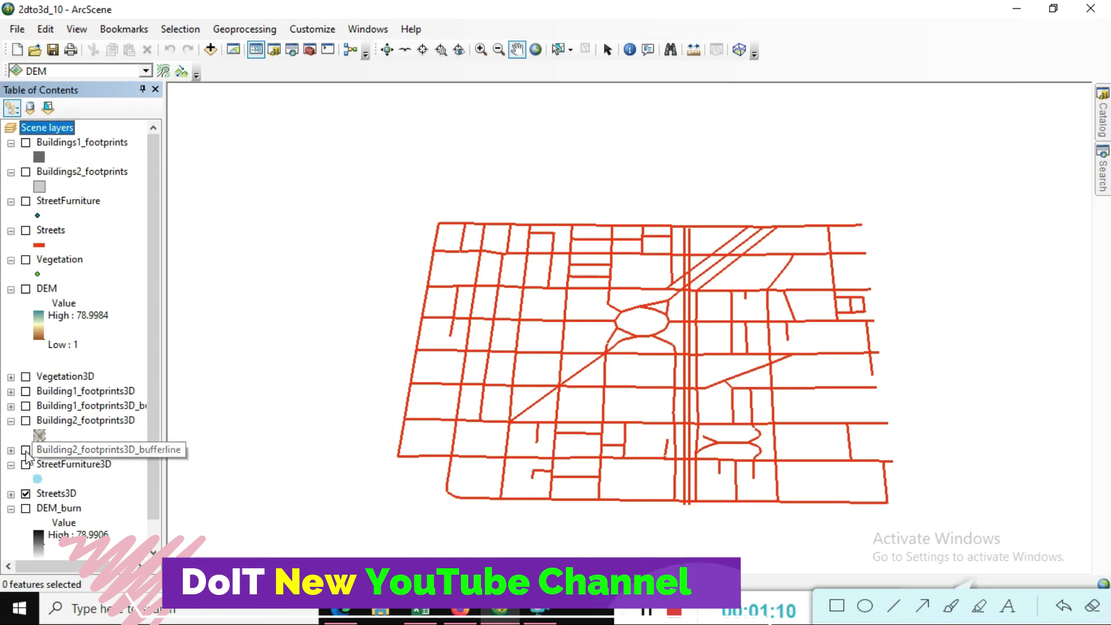
Turn on Buildings1_footprints, Buildings2_footprints and the 2D Streets layer.
click(25, 143)
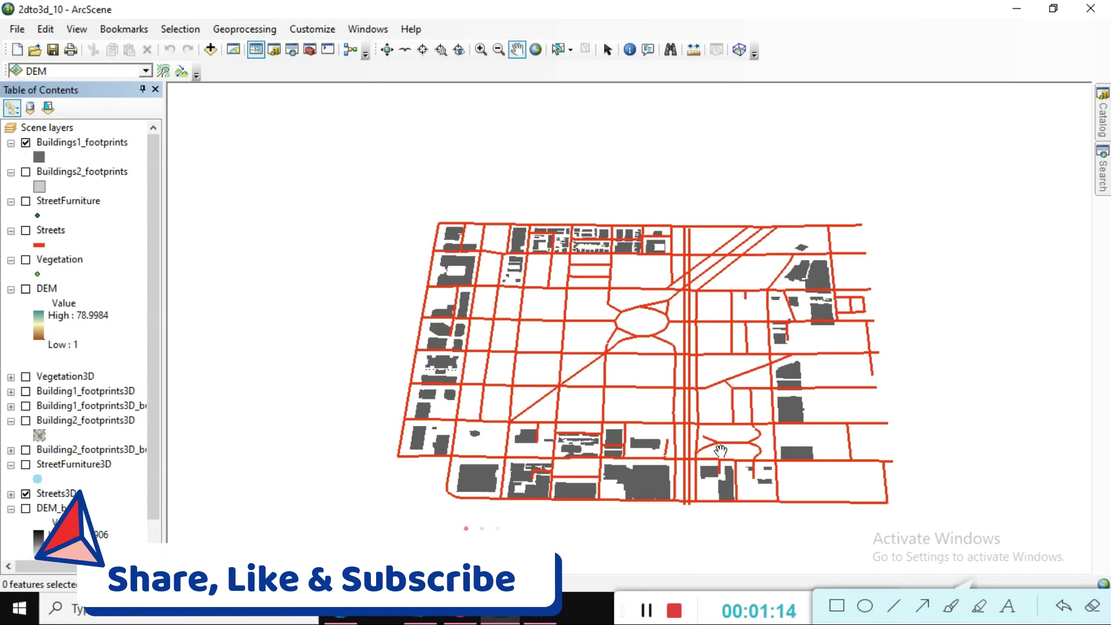
scroll(684, 469, down, 1)
scroll(679, 469, up, 2)
scroll(668, 473, up, 2)
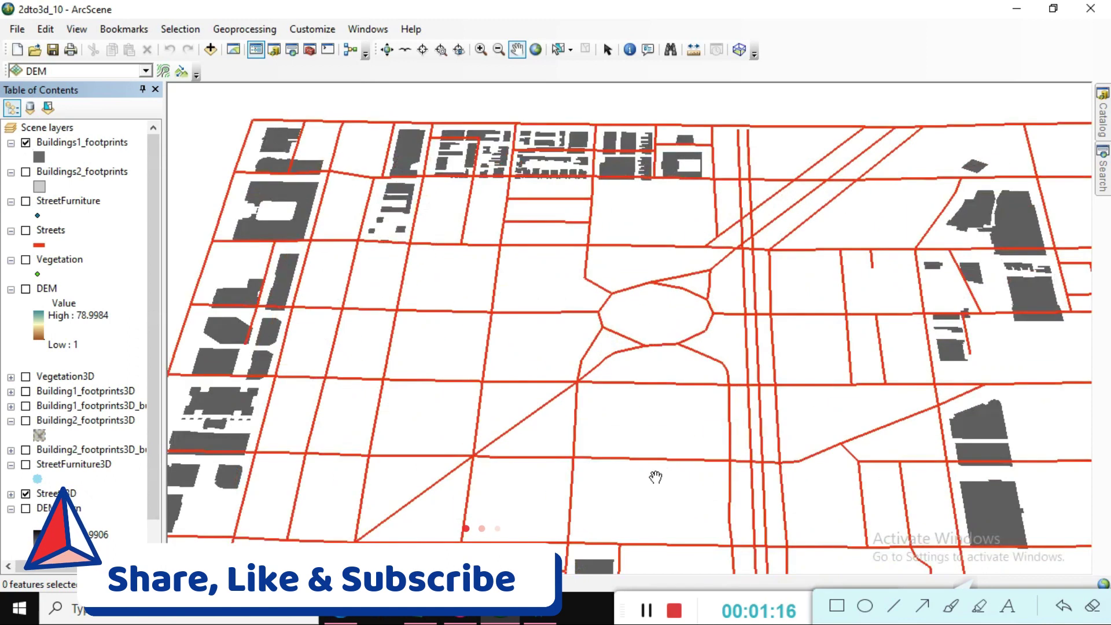
scroll(652, 478, up, 1)
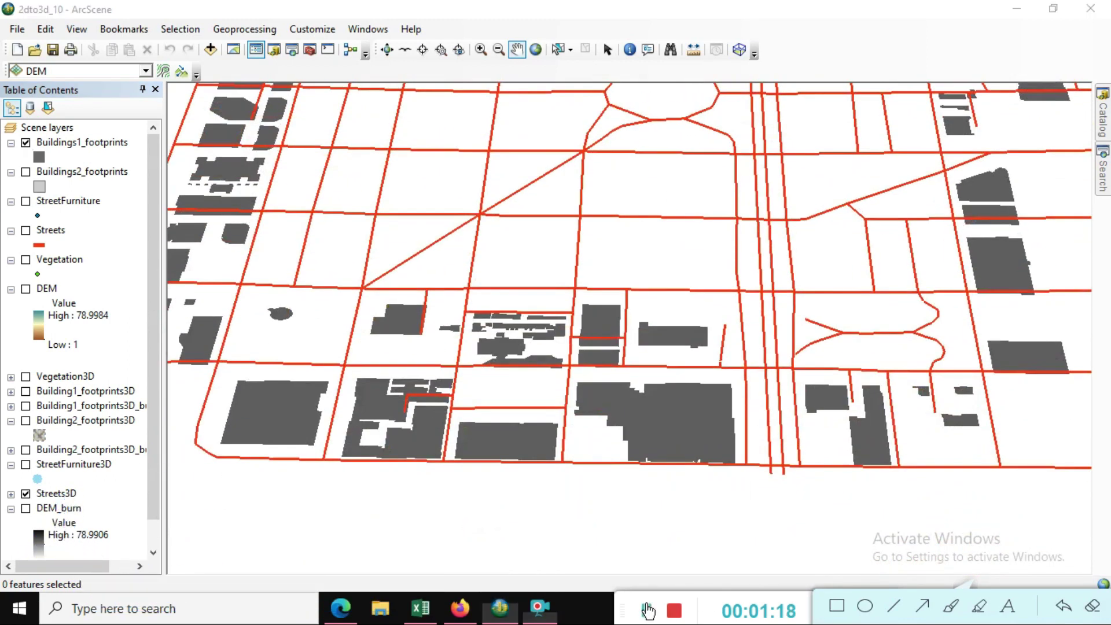
scroll(644, 376, down, 1)
scroll(644, 376, down, 1)
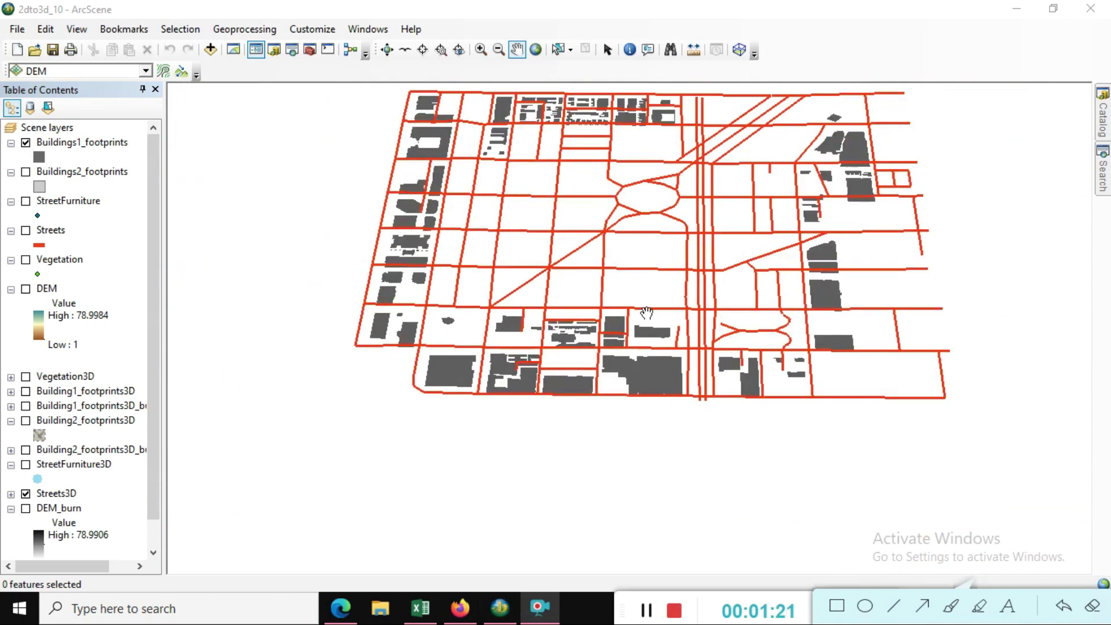
scroll(644, 373, up, 2)
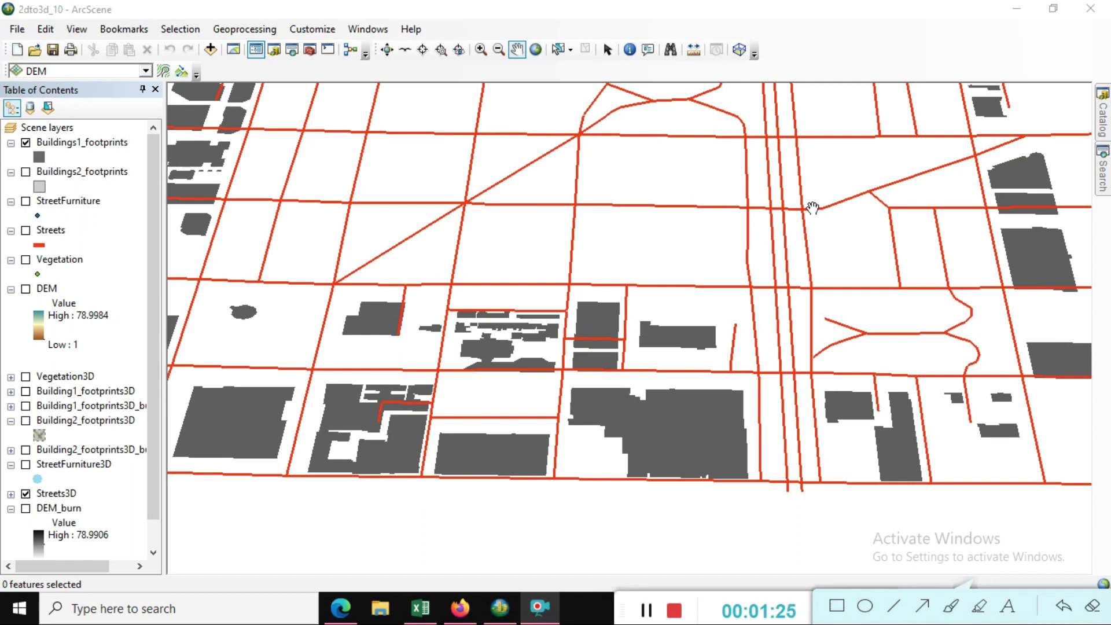
click(26, 172)
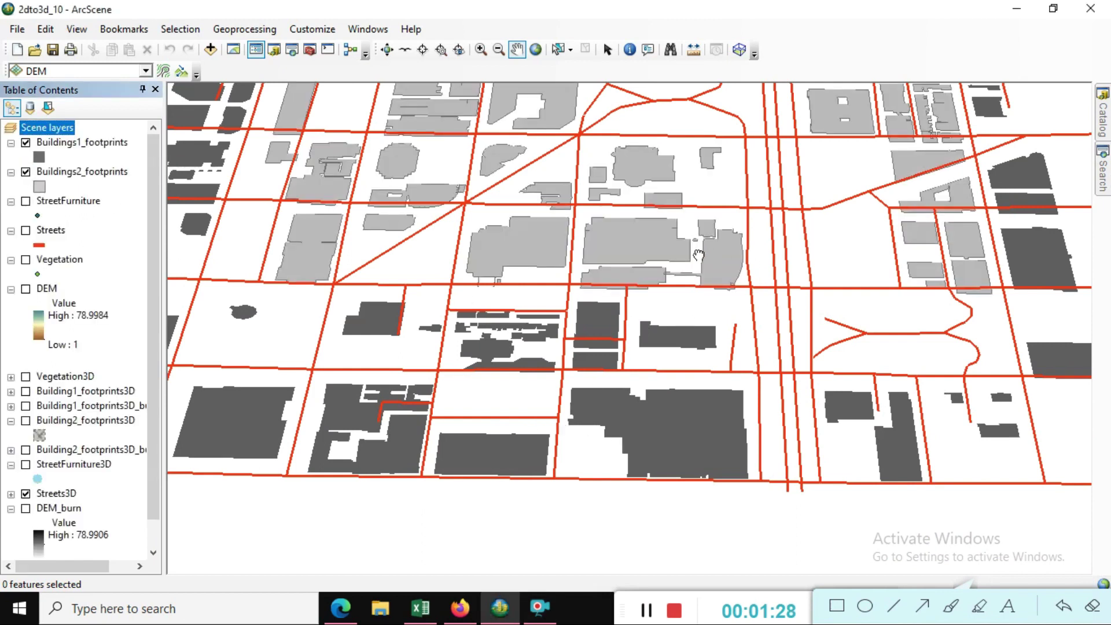
scroll(697, 255, down, 3)
scroll(694, 461, down, 2)
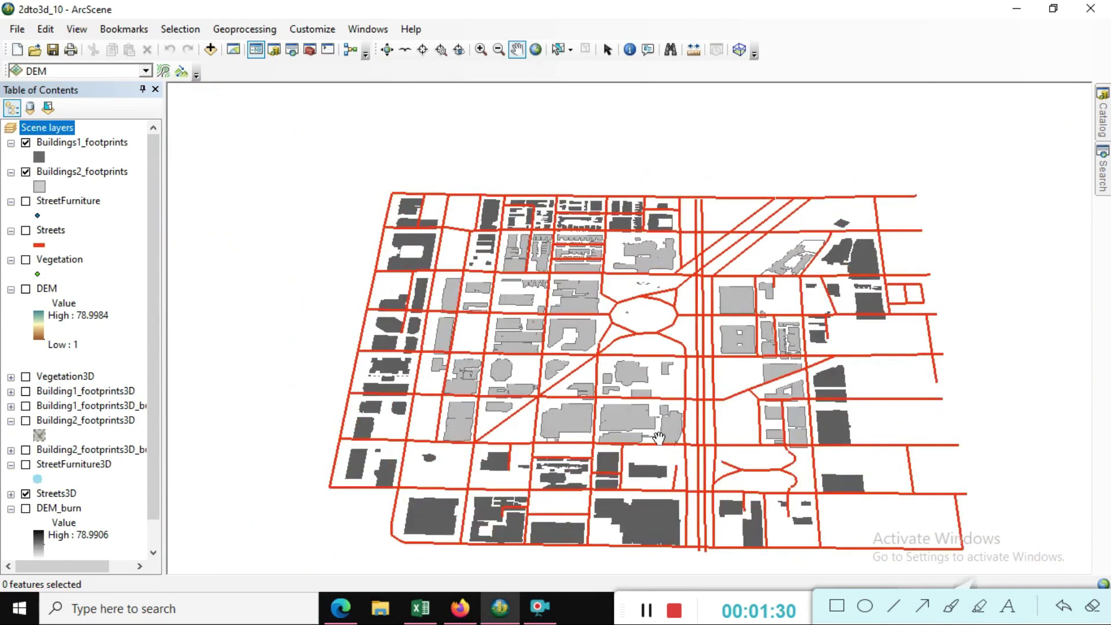
scroll(656, 438, up, 2)
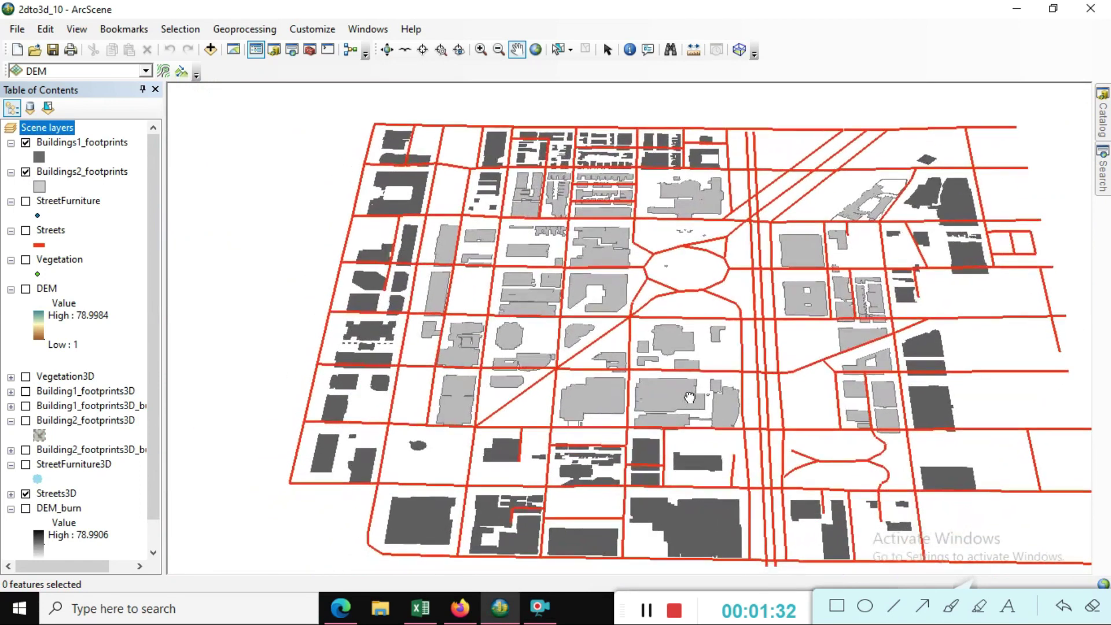
drag(653, 442, 673, 369)
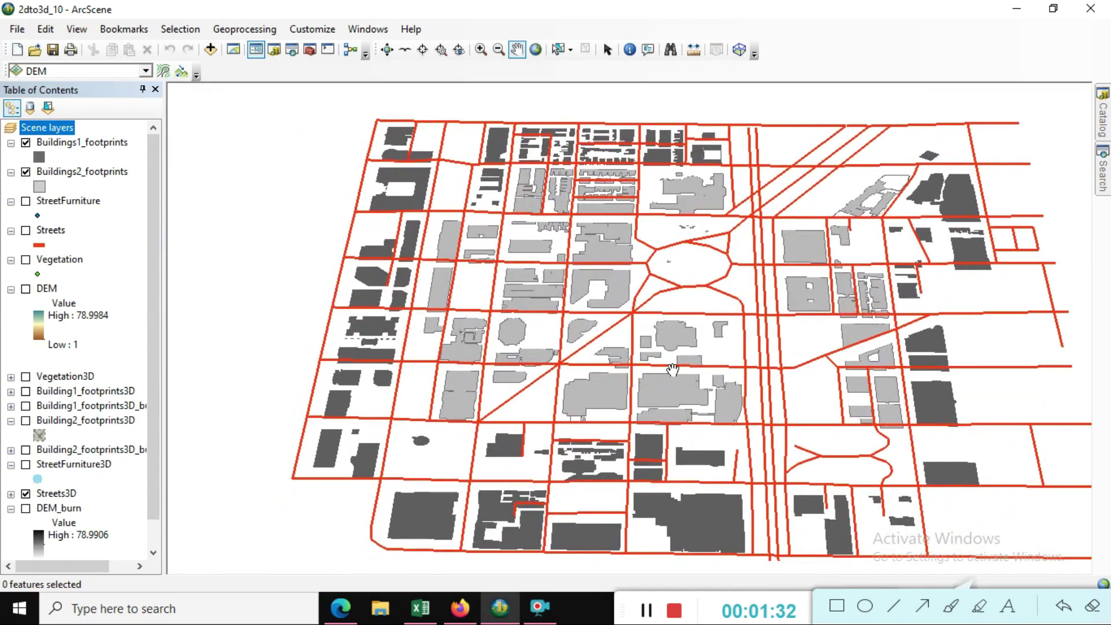
click(25, 230)
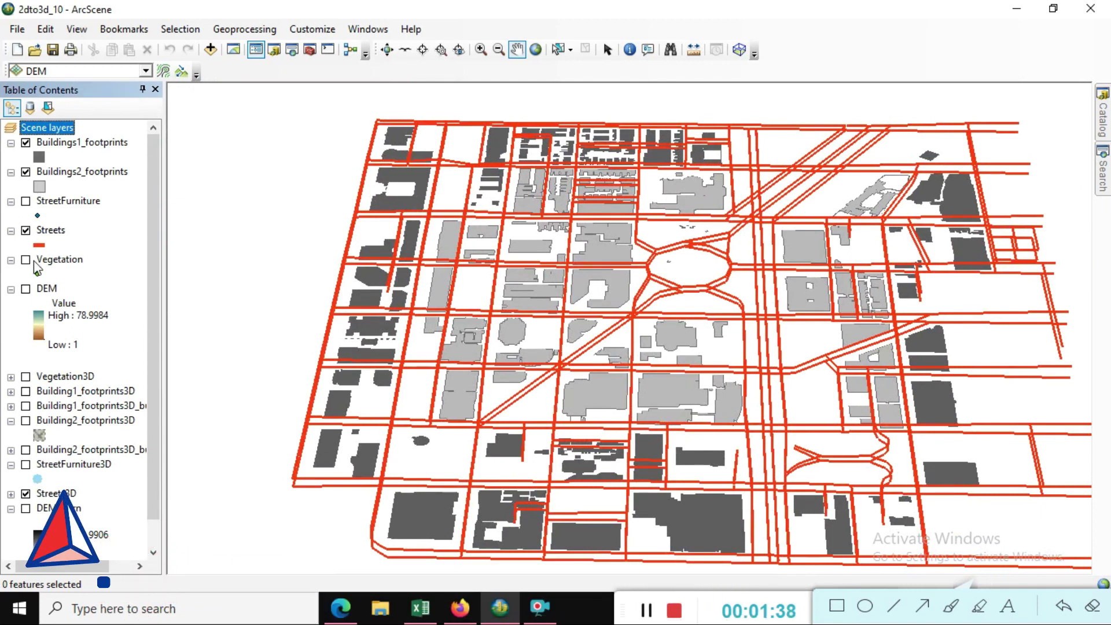
Show the Vegetation tree points and pan to the lower city blocks.
click(26, 260)
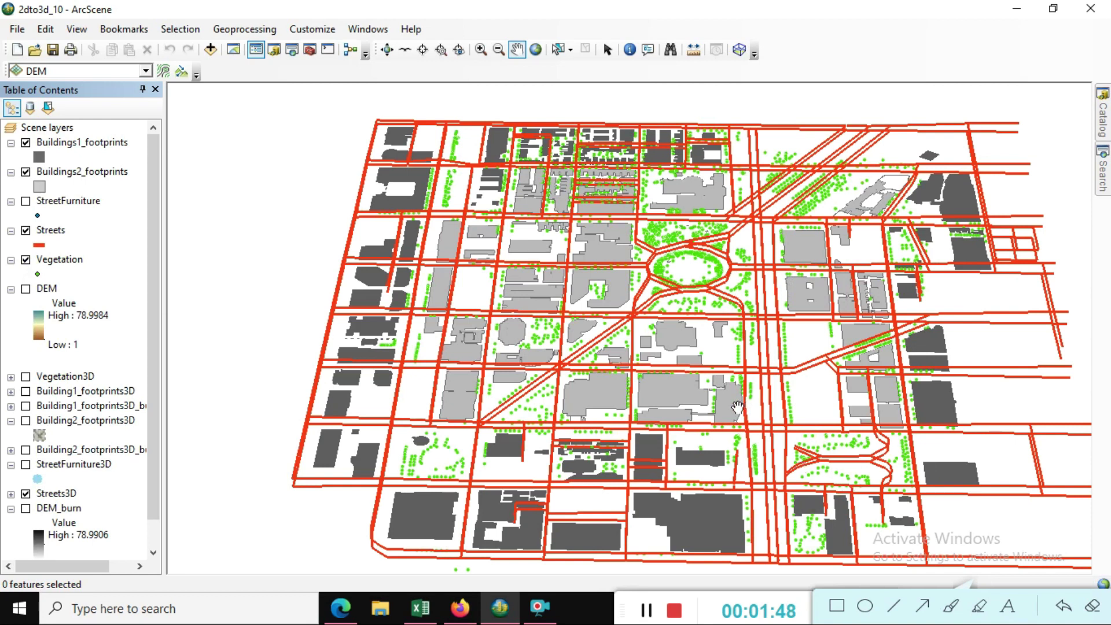
scroll(771, 409, up, 5)
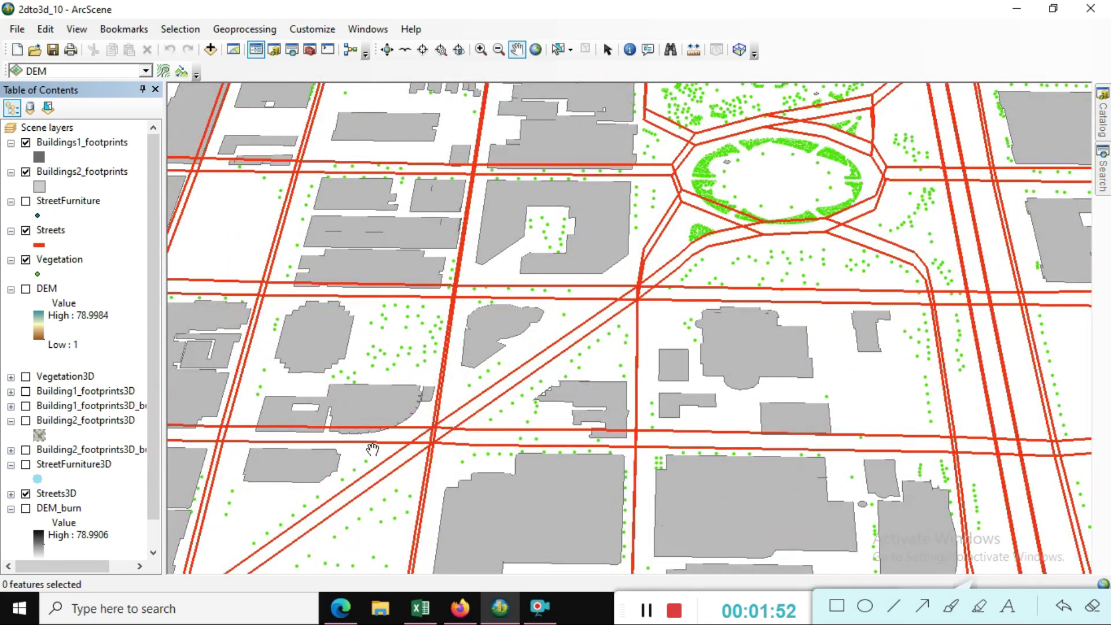
drag(562, 469, 640, 347)
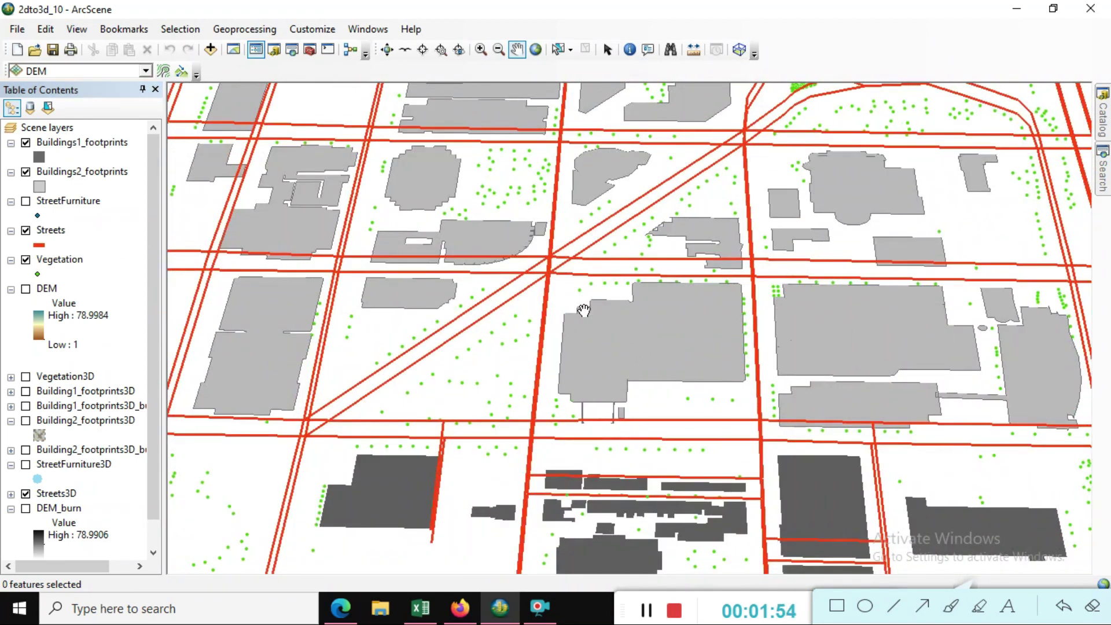
click(643, 611)
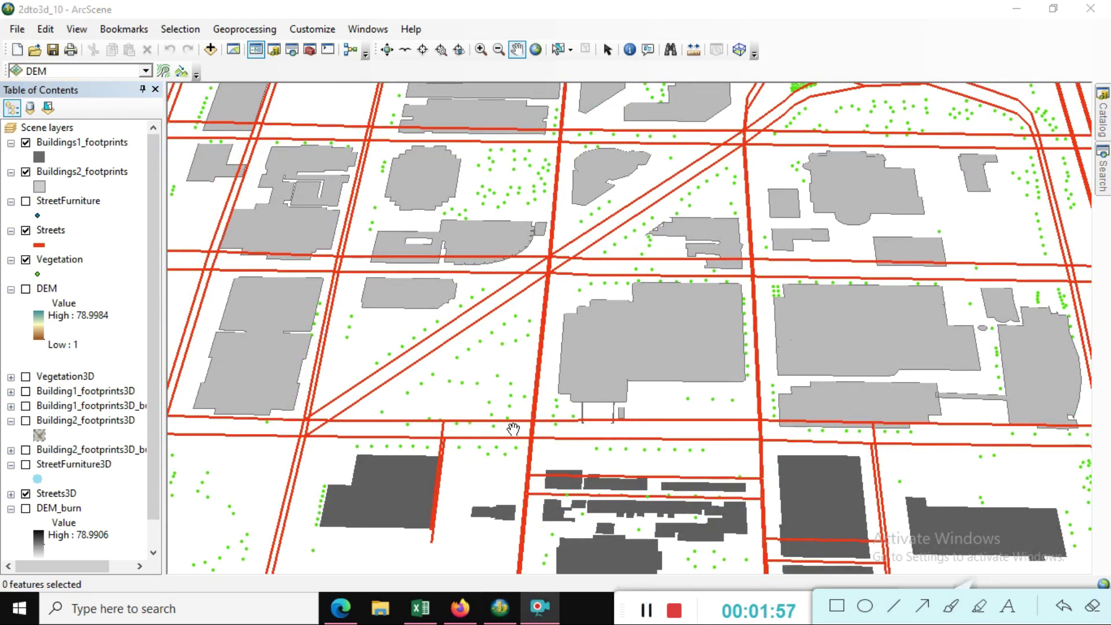
scroll(434, 393, up, 3)
scroll(435, 396, down, 3)
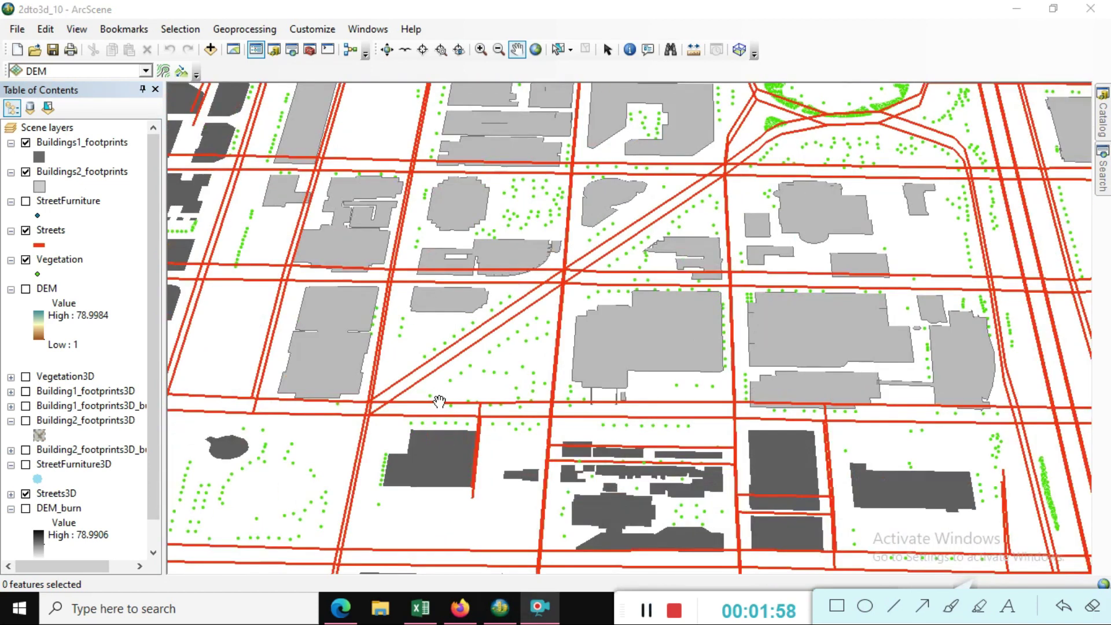
scroll(442, 398, down, 2)
scroll(638, 399, down, 2)
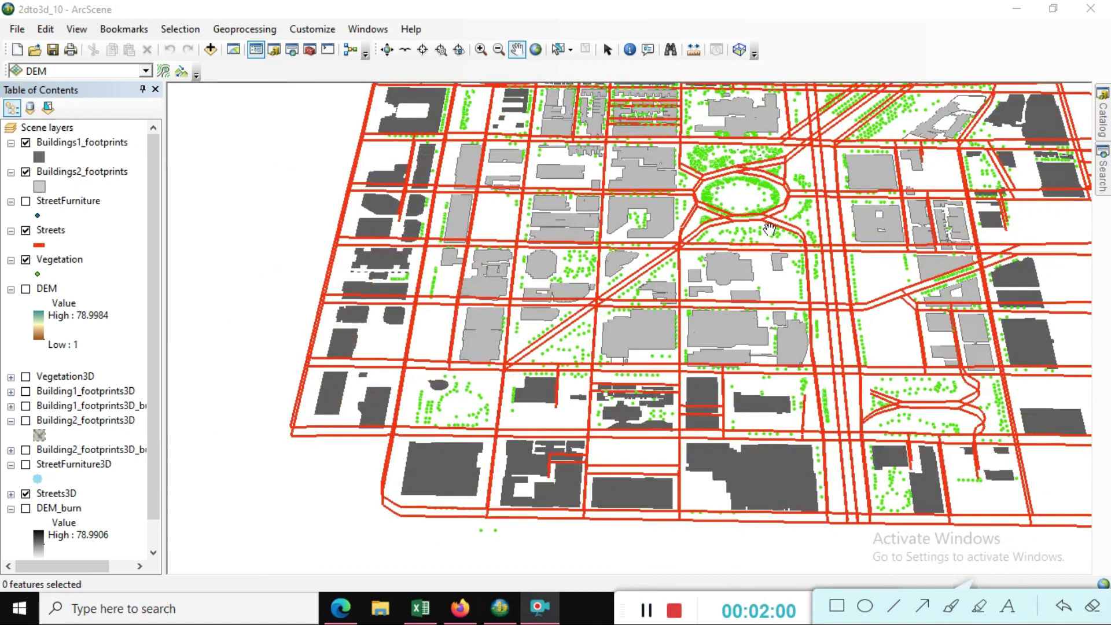
scroll(660, 347, down, 2)
scroll(683, 292, down, 1)
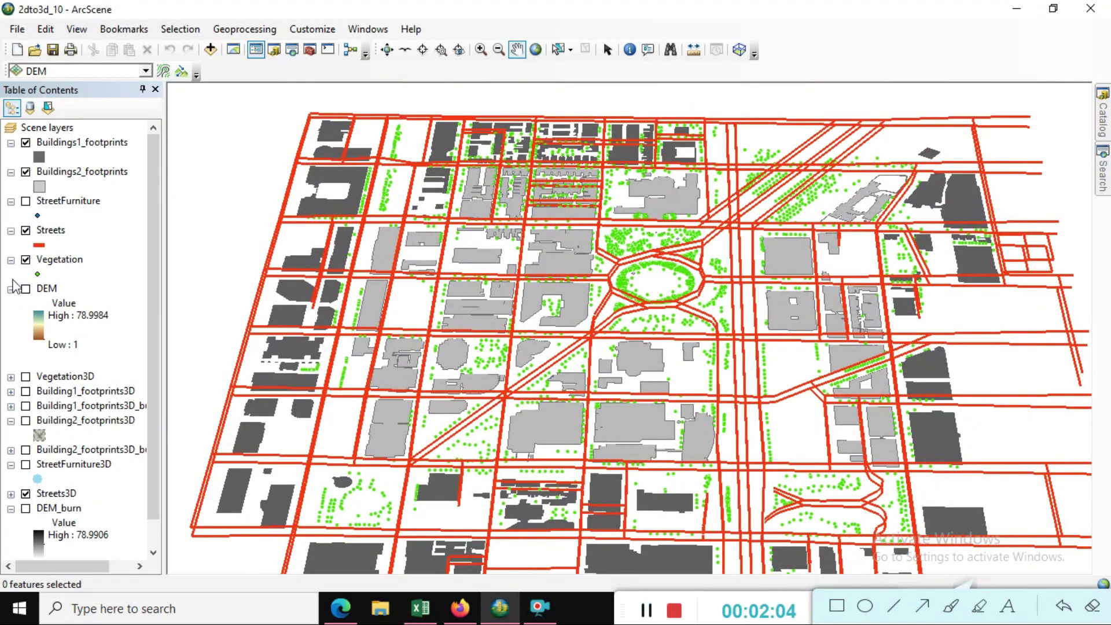
Show the Vegetation3D trees and the extruded Building1_footprints3D buildings.
click(25, 377)
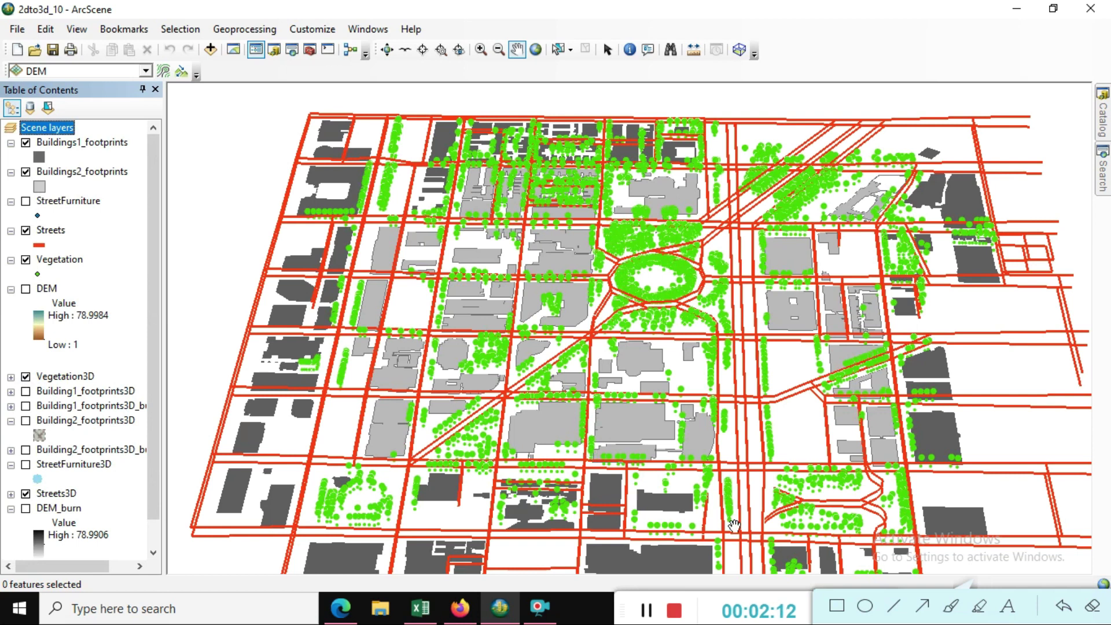
click(26, 391)
drag(711, 489, 735, 419)
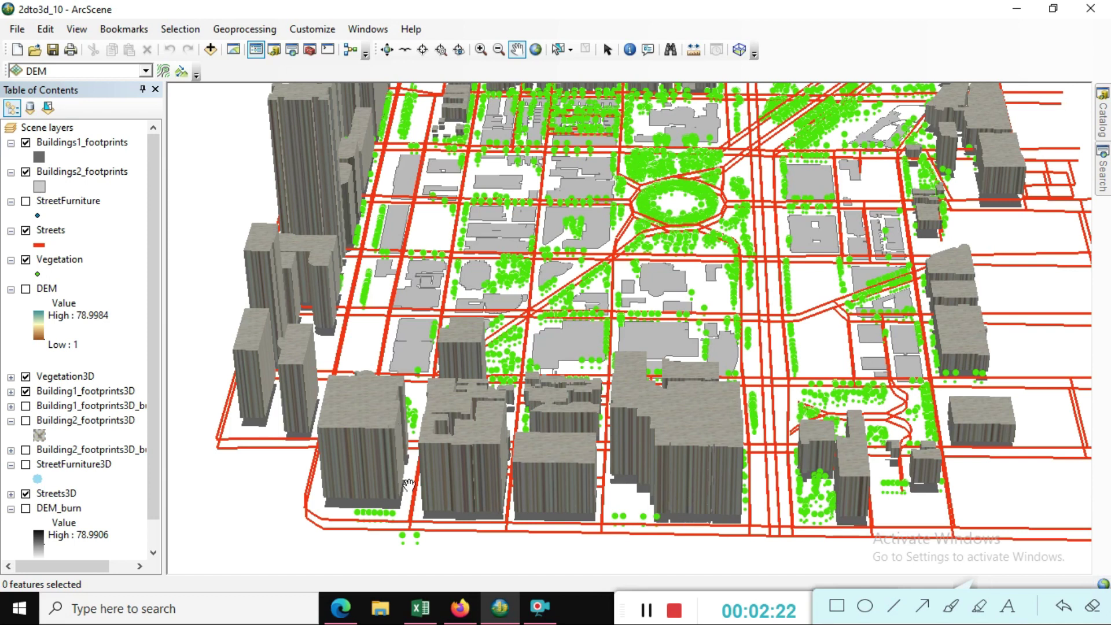
Add the Building1 base outlines and Building2_footprints3D, then orbit to an oblique view.
click(25, 406)
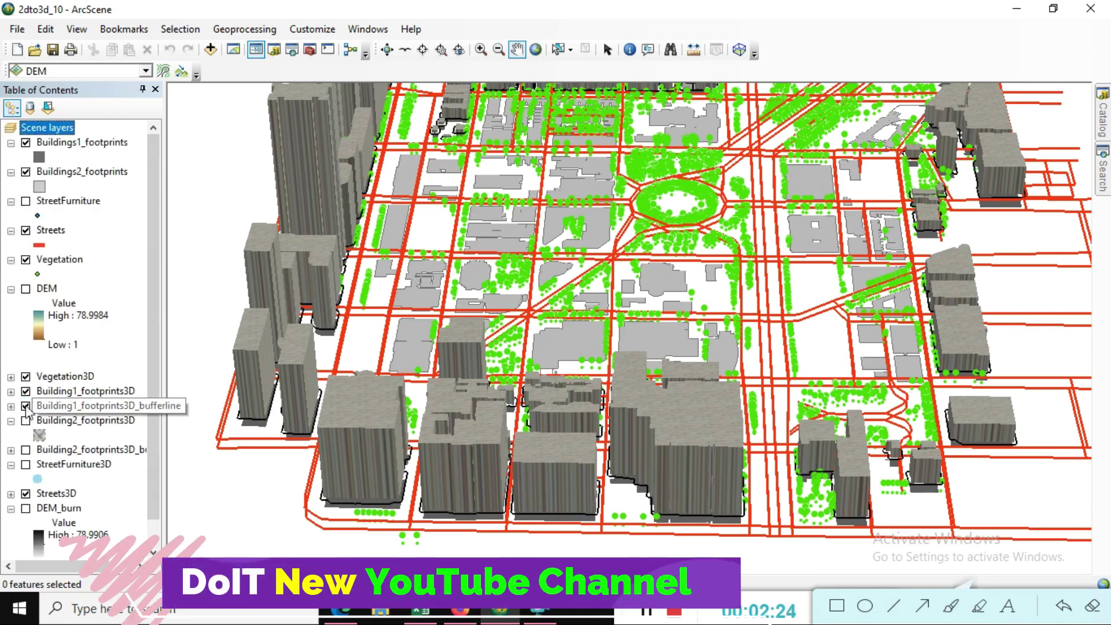
click(25, 391)
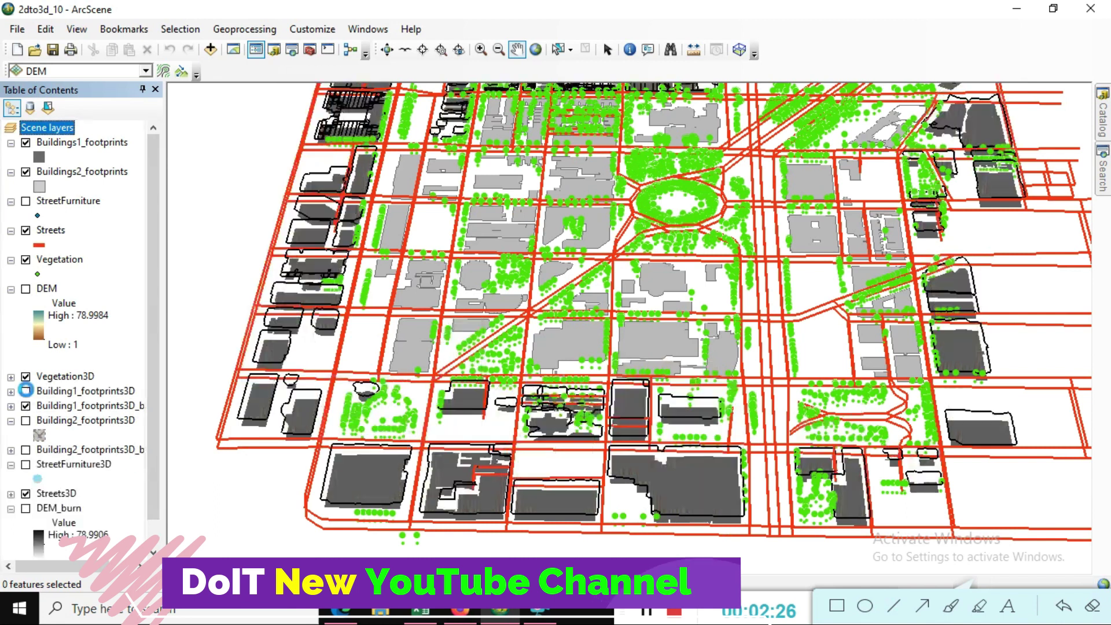
click(25, 391)
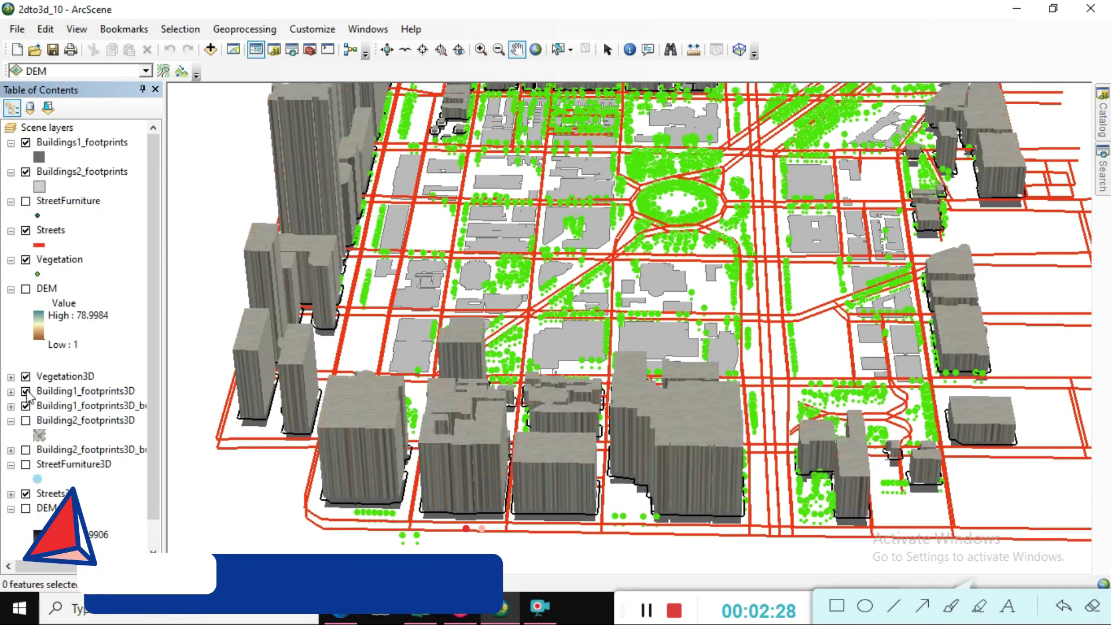
click(25, 420)
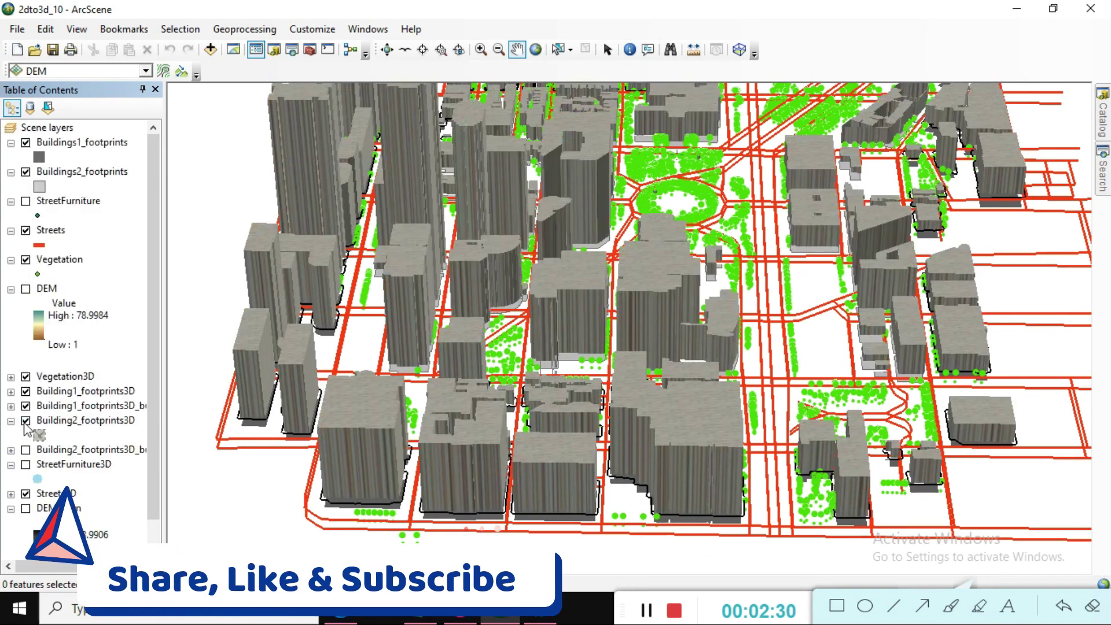
drag(521, 347, 564, 375)
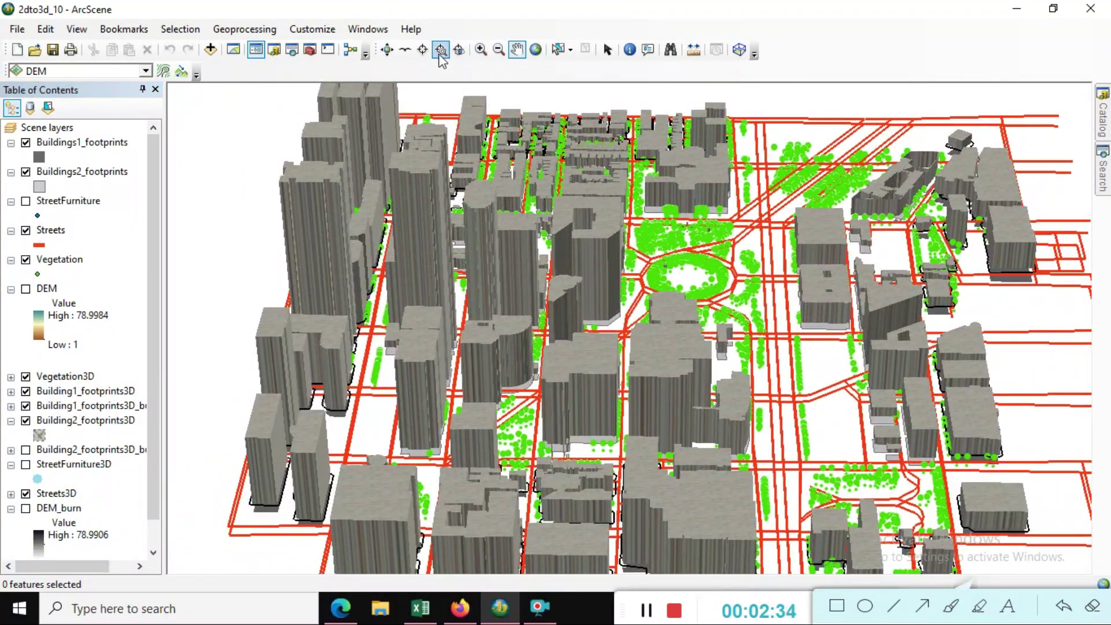
click(387, 49)
mouse_move(828, 444)
mouse_down()
mouse_move(698, 396)
mouse_move(492, 460)
mouse_up()
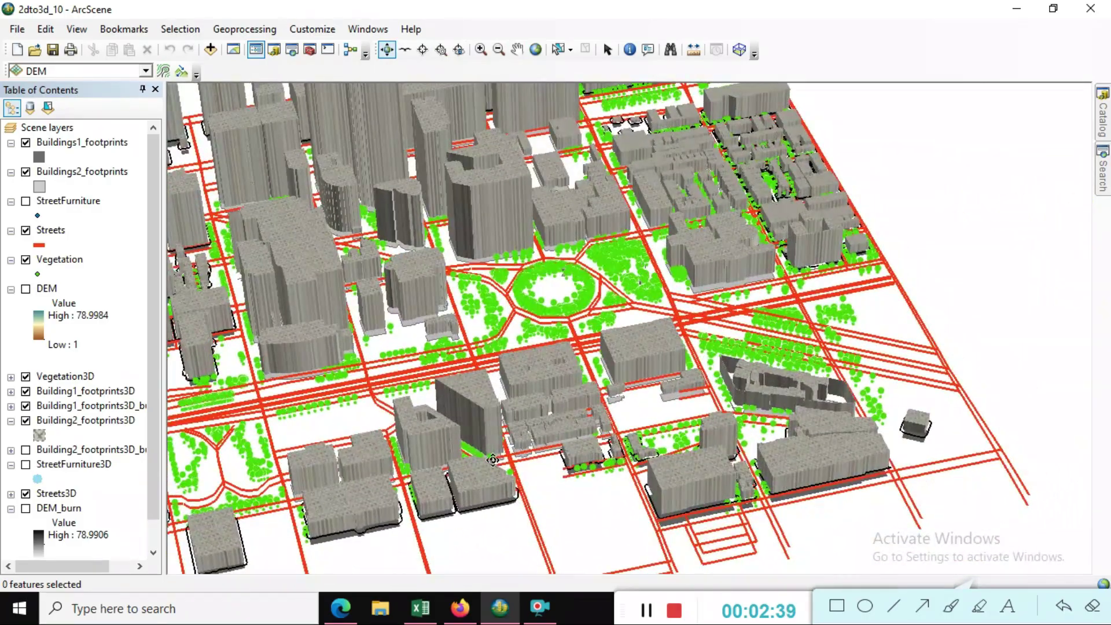
Orbit around the roundabout and switch the DEM_burn surface on, then off.
drag(715, 224, 605, 262)
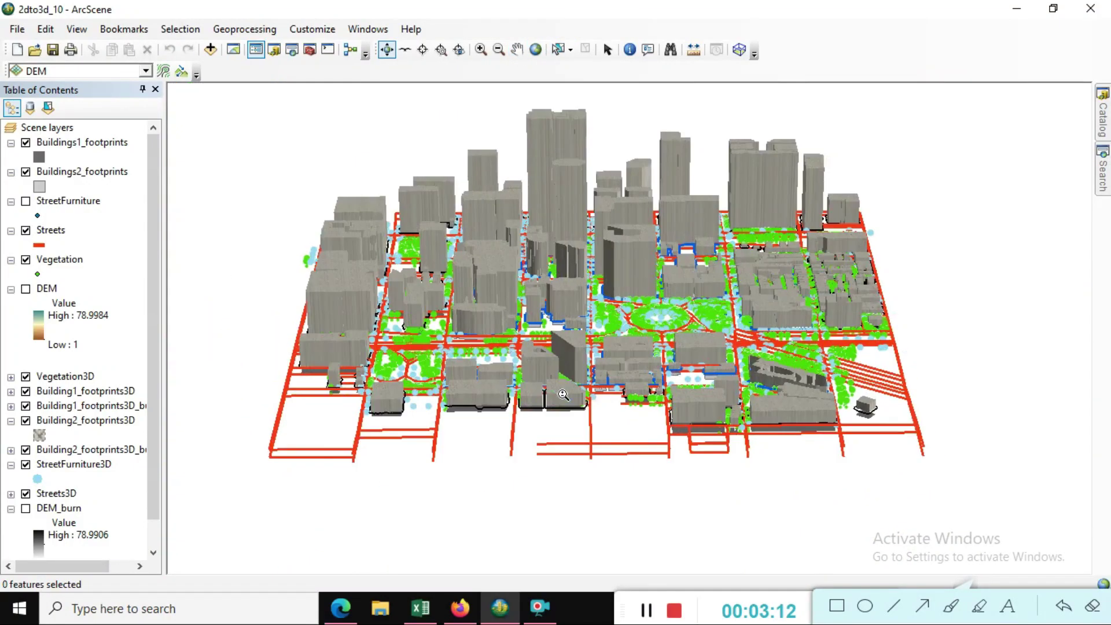
scroll(562, 396, up, 5)
scroll(562, 397, up, 3)
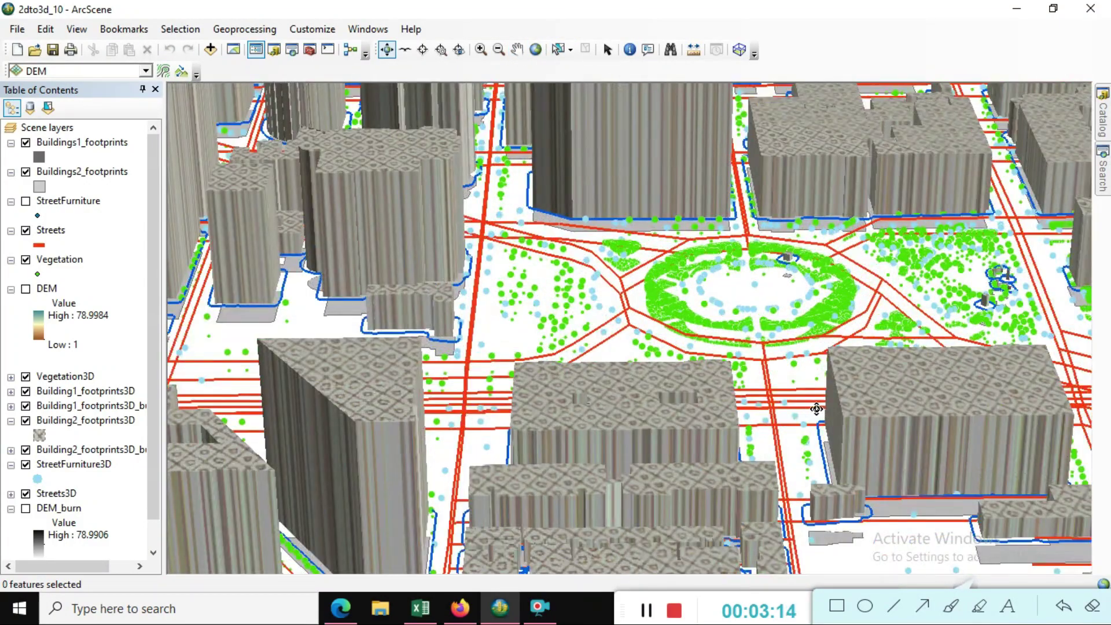
scroll(815, 409, up, 3)
scroll(576, 412, up, 3)
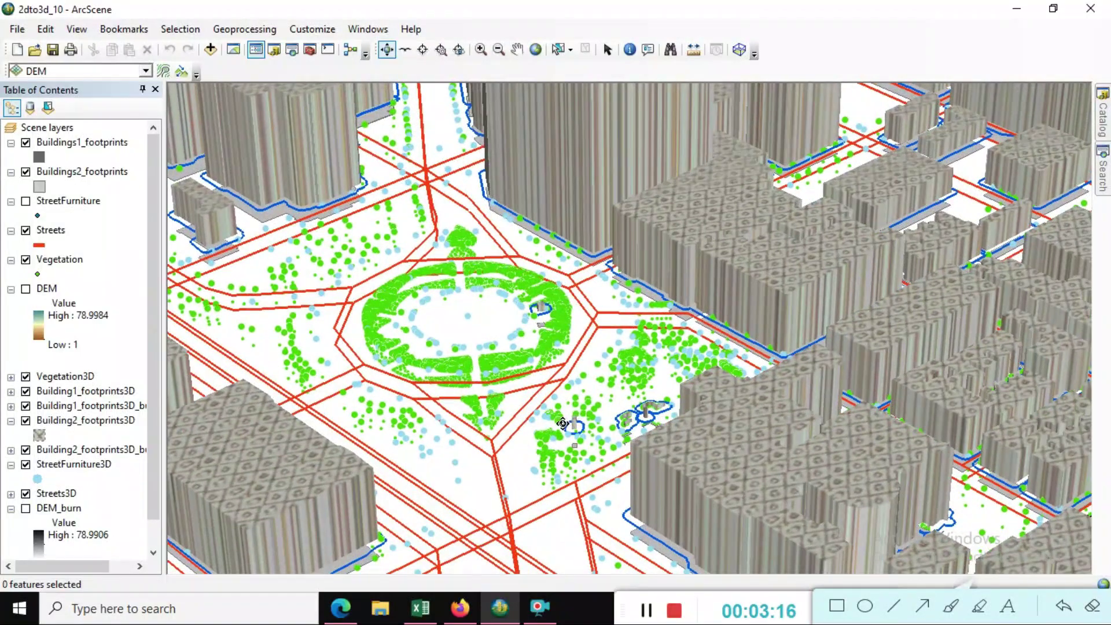
mouse_move(552, 410)
mouse_down()
mouse_move(671, 371)
mouse_move(650, 303)
mouse_up()
scroll(655, 315, up, 2)
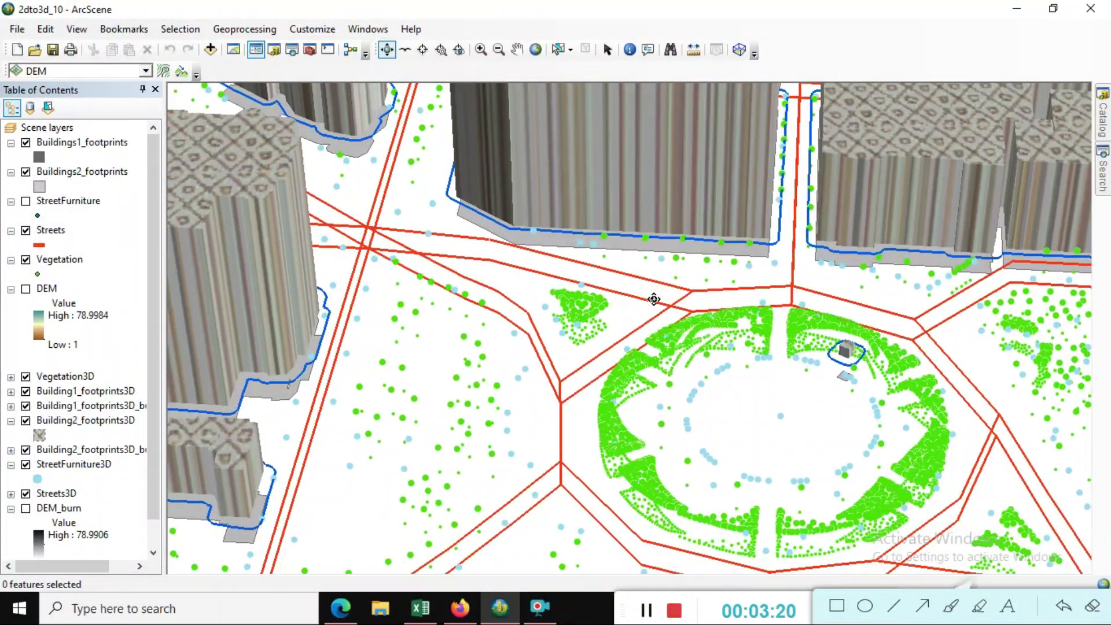
click(26, 507)
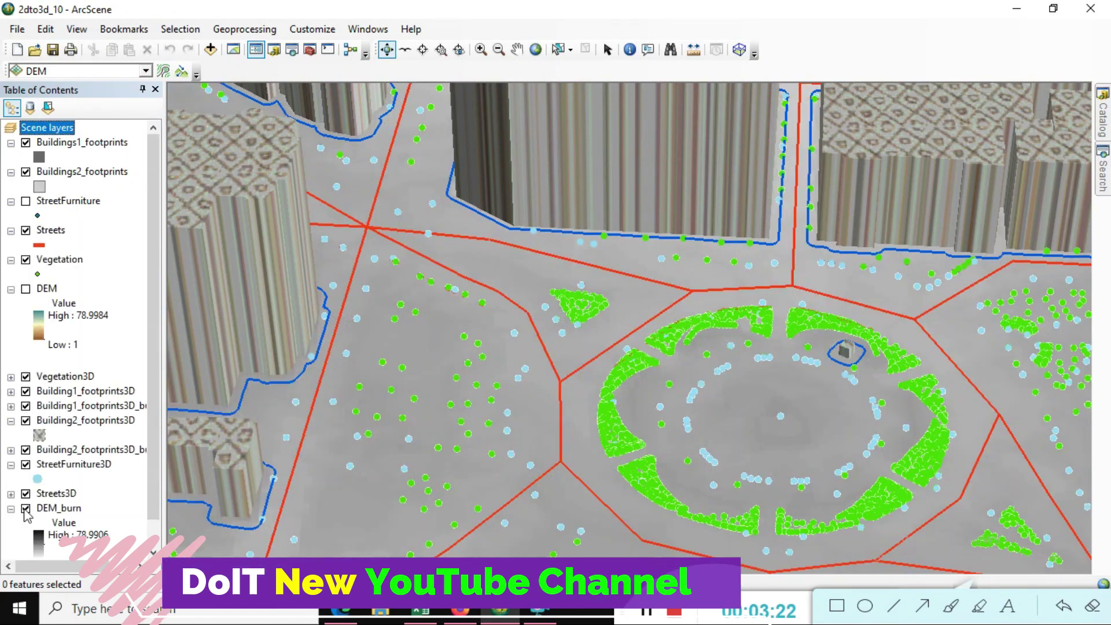
click(25, 507)
scroll(614, 497, up, 2)
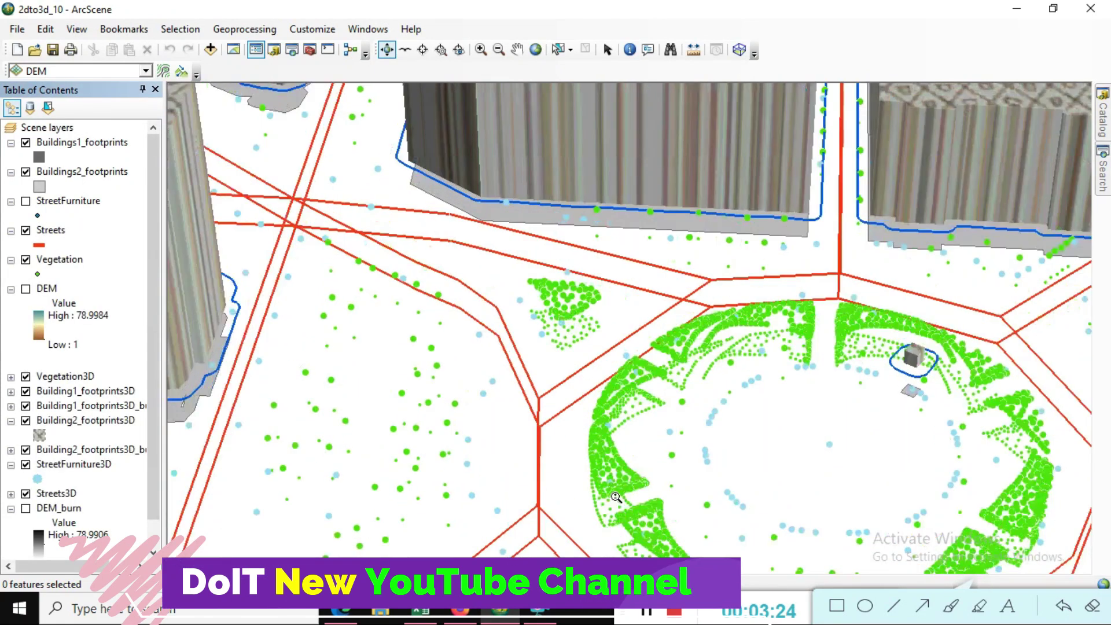
scroll(615, 496, up, 2)
scroll(615, 496, down, 3)
scroll(625, 469, down, 2)
scroll(652, 416, down, 2)
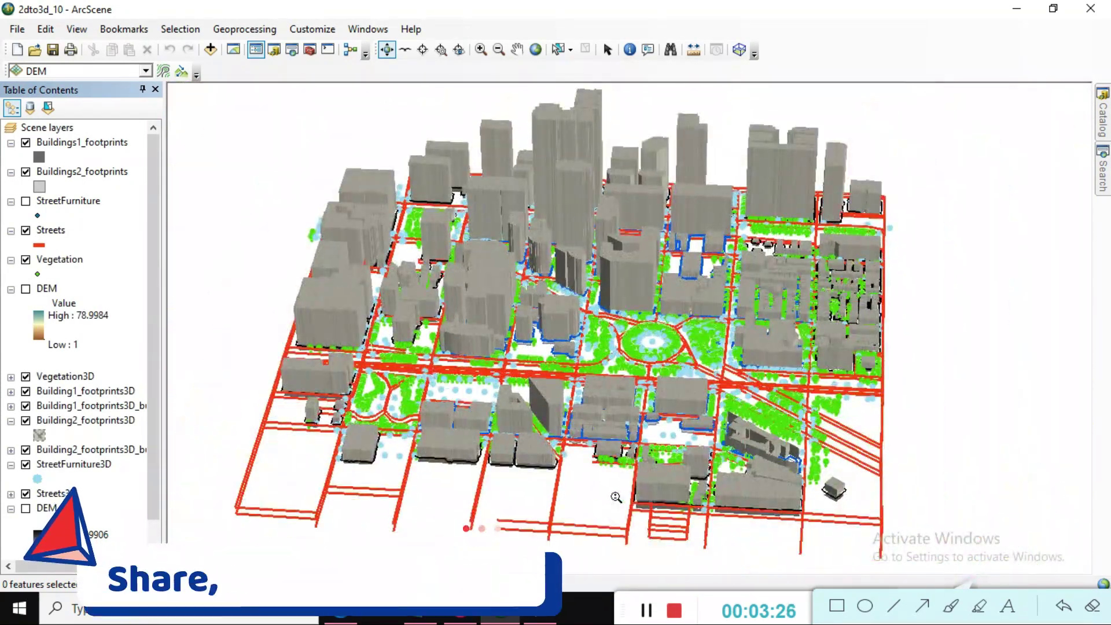
Orbit and tilt the DEM terrain scene to see the buildings side-on.
drag(652, 416, 1027, 413)
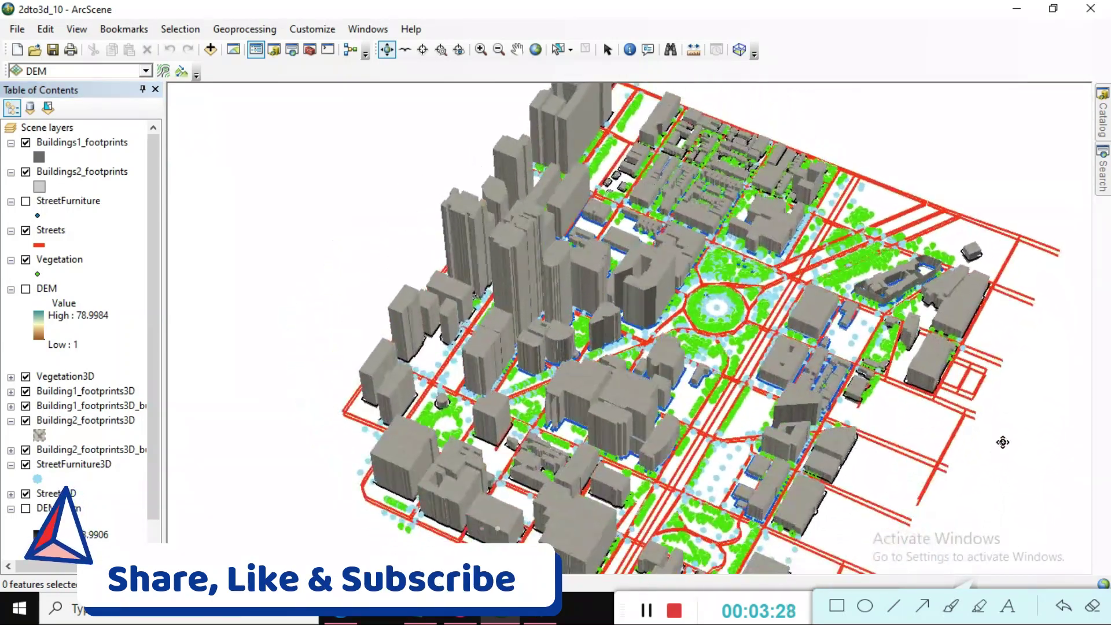
drag(383, 272, 832, 406)
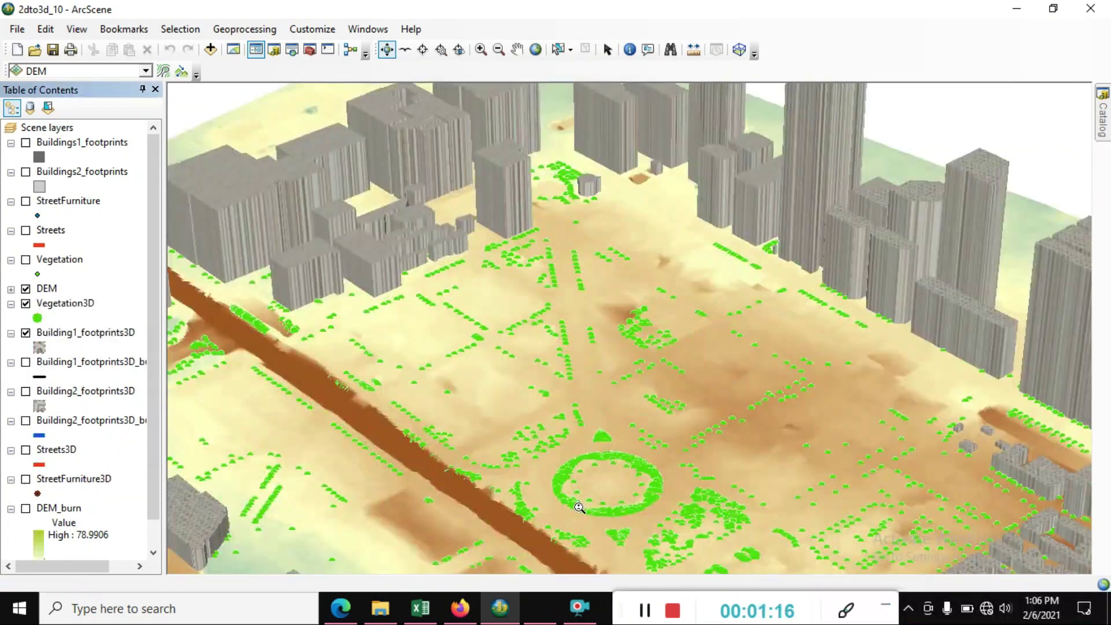
scroll(579, 507, down, 5)
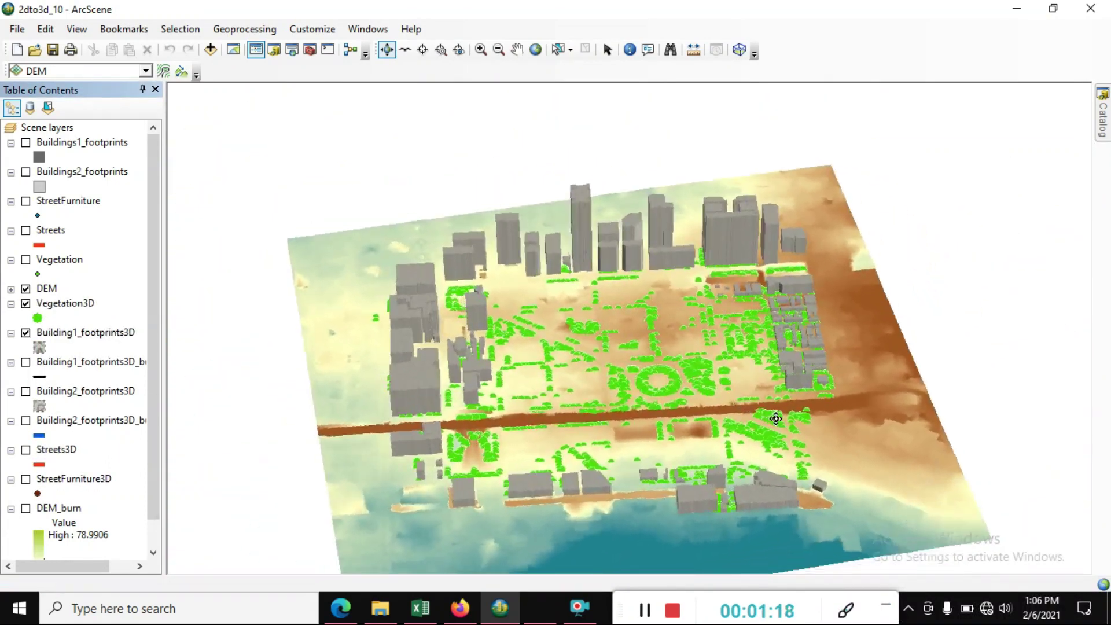
mouse_move(509, 396)
mouse_down()
mouse_move(672, 407)
mouse_move(799, 363)
mouse_move(694, 463)
mouse_move(778, 517)
mouse_up()
scroll(672, 407, down, 3)
scroll(672, 407, up, 5)
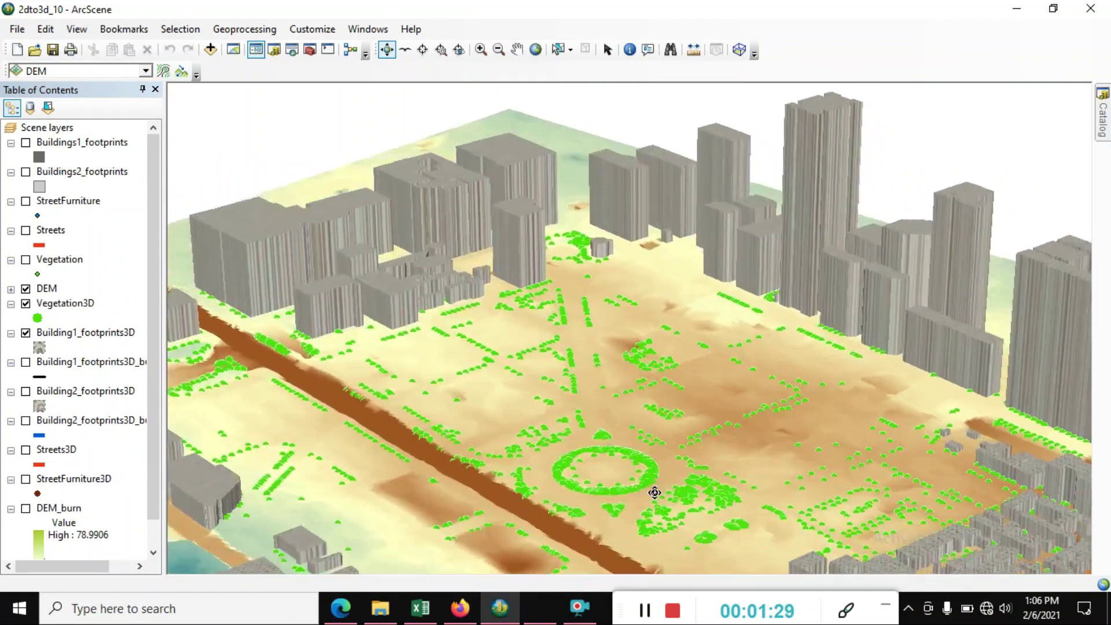
drag(654, 492, 696, 454)
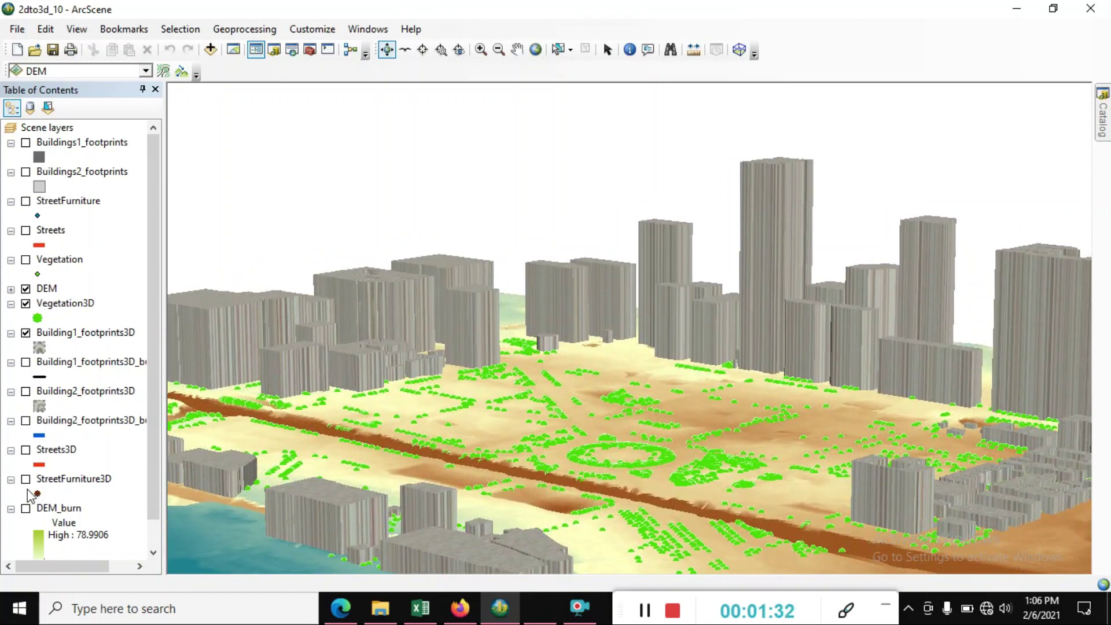
Hide Building1_footprints3D and the DEM terrain, then expand the DEM elevation legend.
click(26, 332)
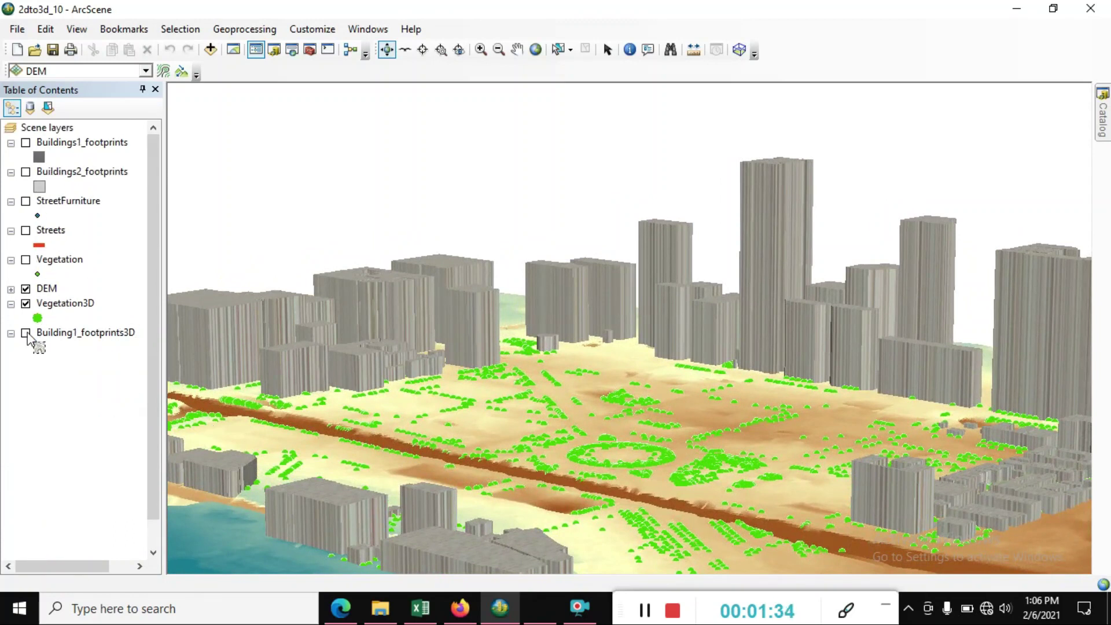
drag(602, 454, 484, 516)
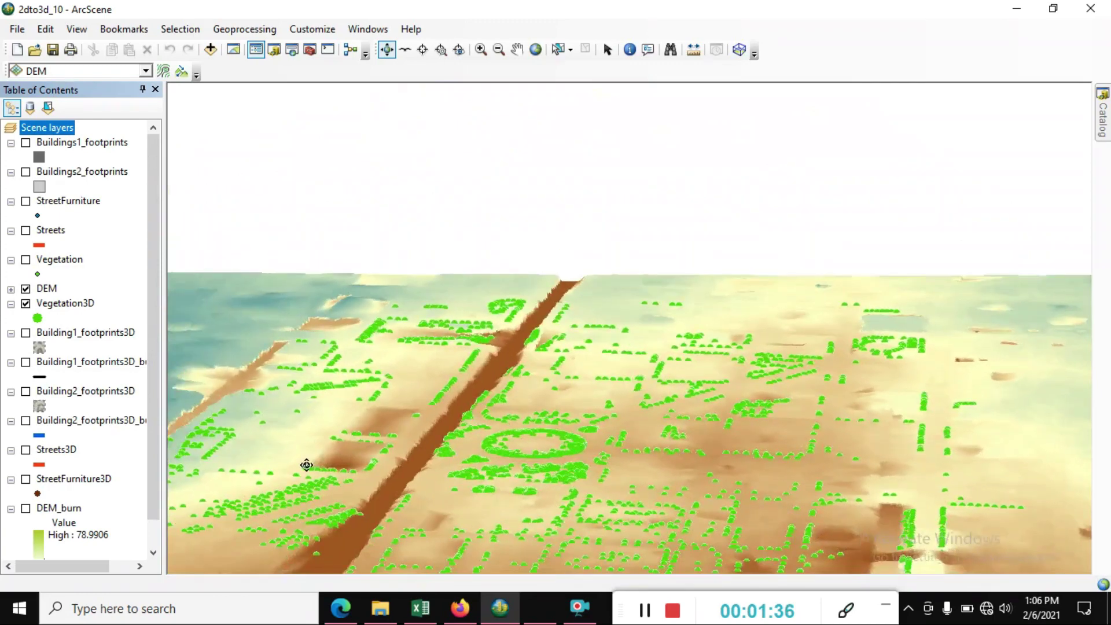
scroll(330, 462, down, 3)
scroll(334, 462, down, 4)
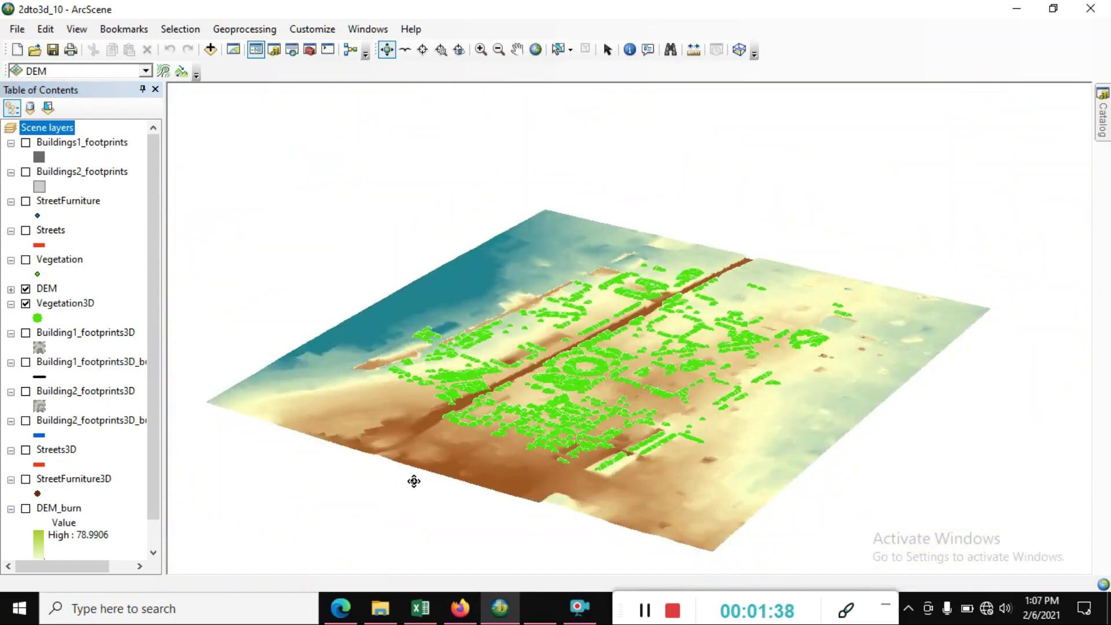
mouse_move(415, 481)
mouse_down()
mouse_move(791, 459)
mouse_move(742, 474)
mouse_up()
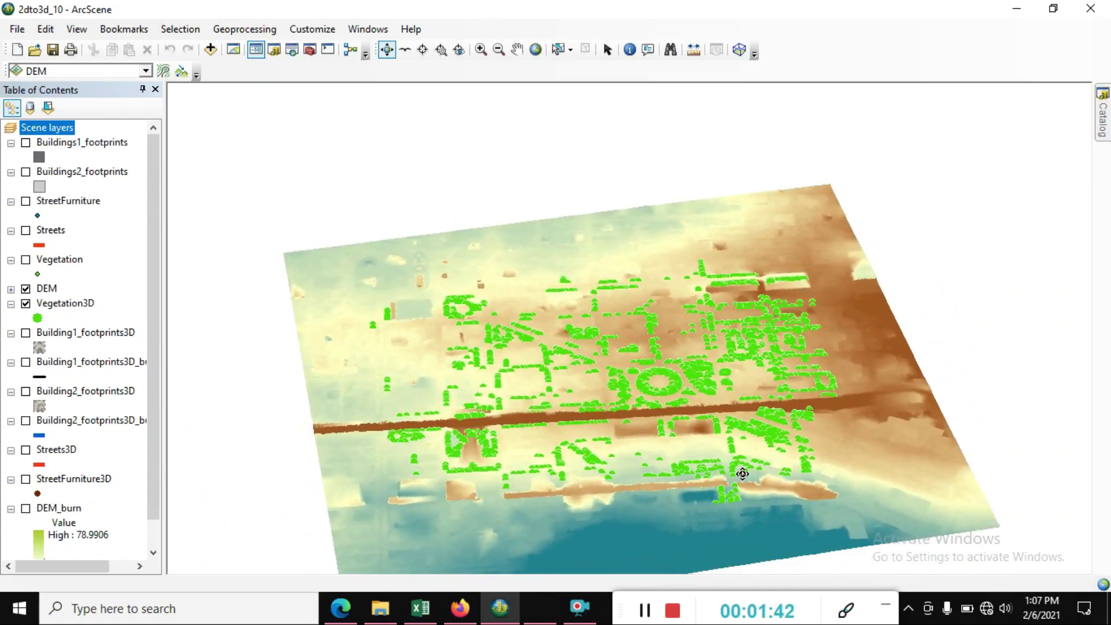
scroll(743, 474, down, 1)
scroll(689, 474, up, 3)
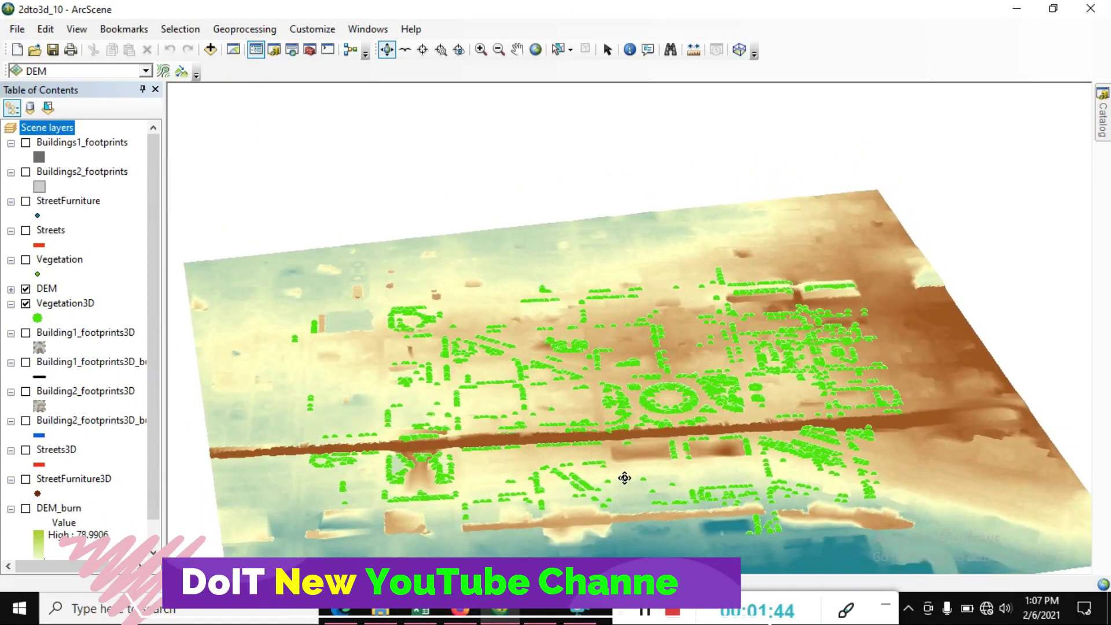
scroll(57, 450, down, 1)
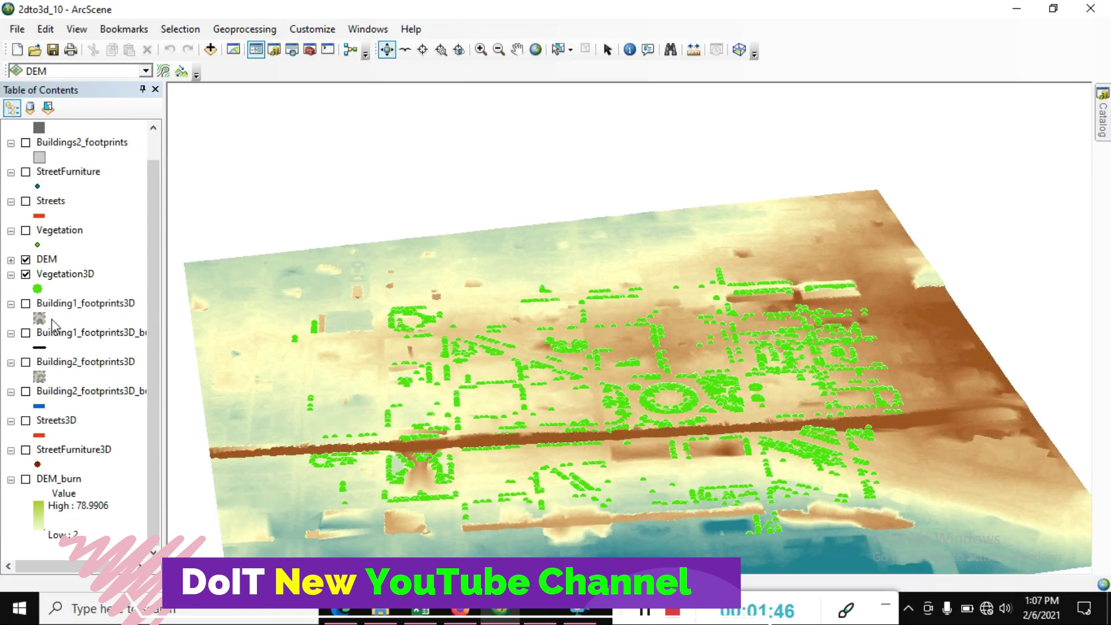
click(26, 260)
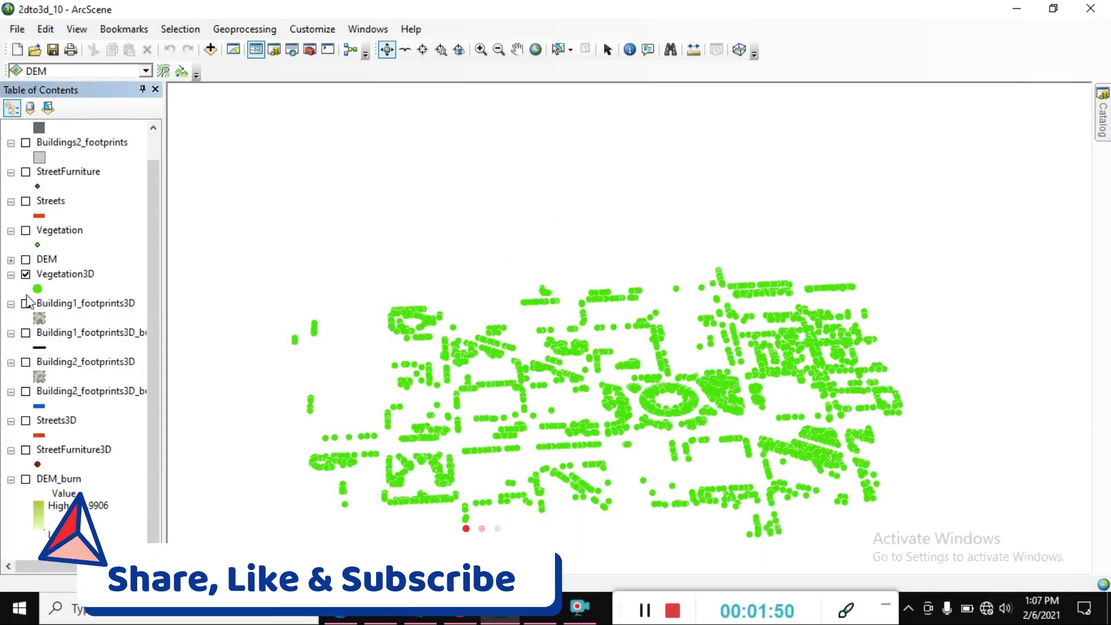
scroll(27, 301, up, 1)
scroll(53, 218, down, 1)
scroll(69, 163, up, 1)
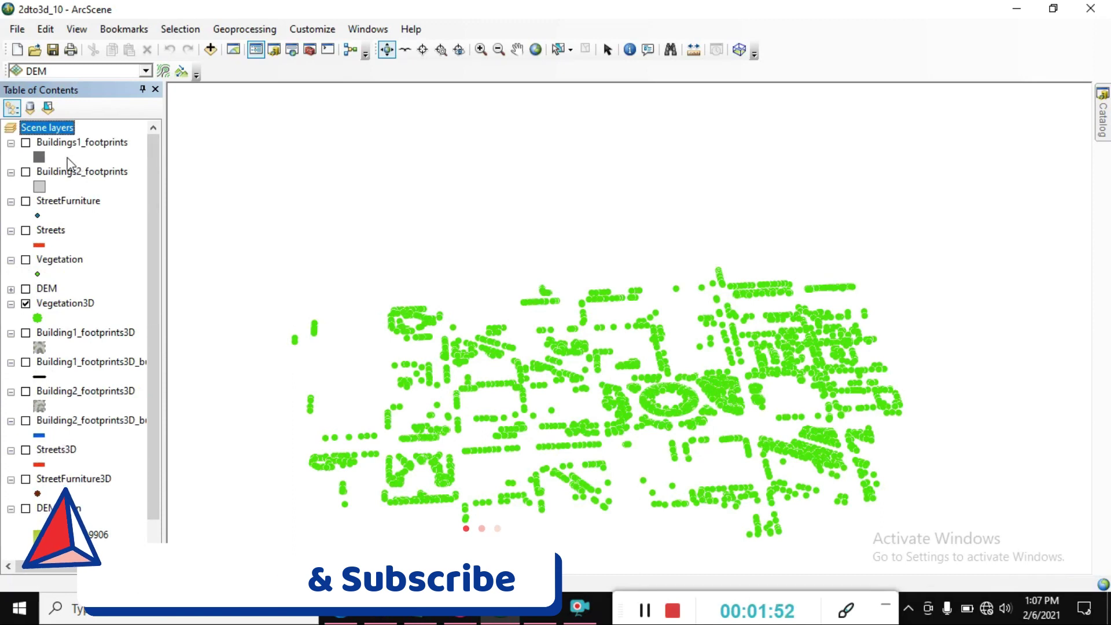
click(10, 290)
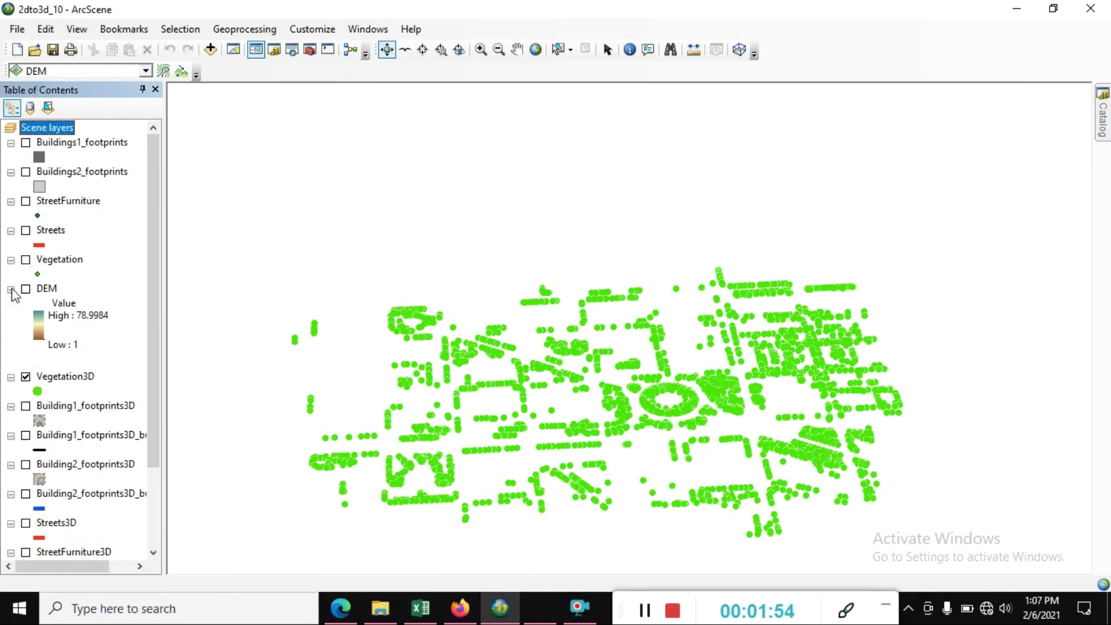
Hide the 3D trees and show DEM_burn, Streets3D and StreetFurniture3D from an oblique angle.
click(26, 377)
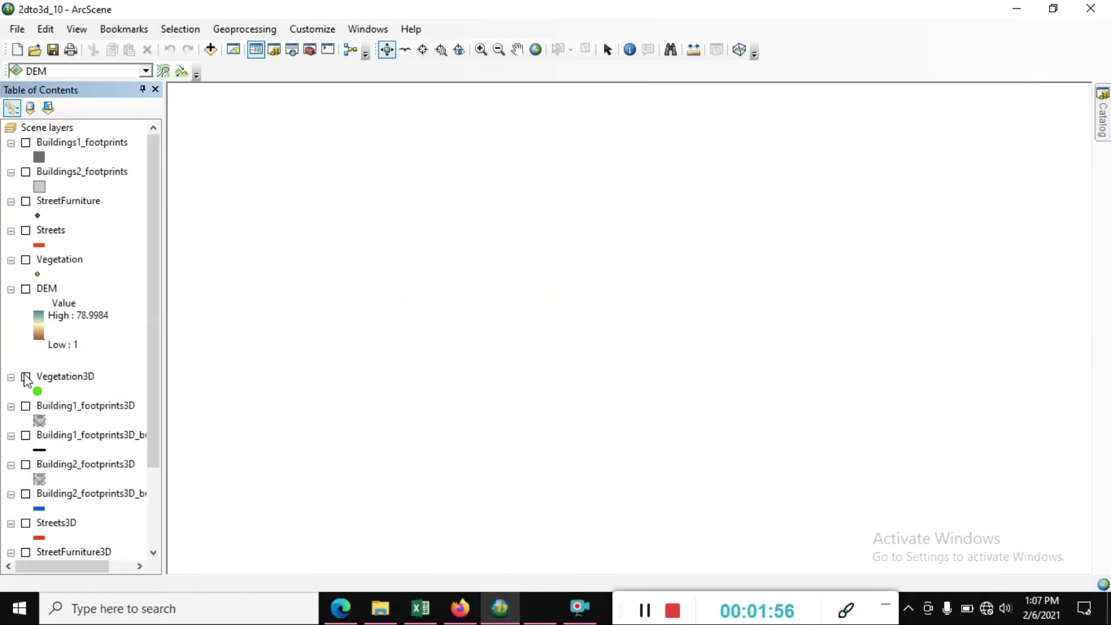
scroll(55, 502, down, 2)
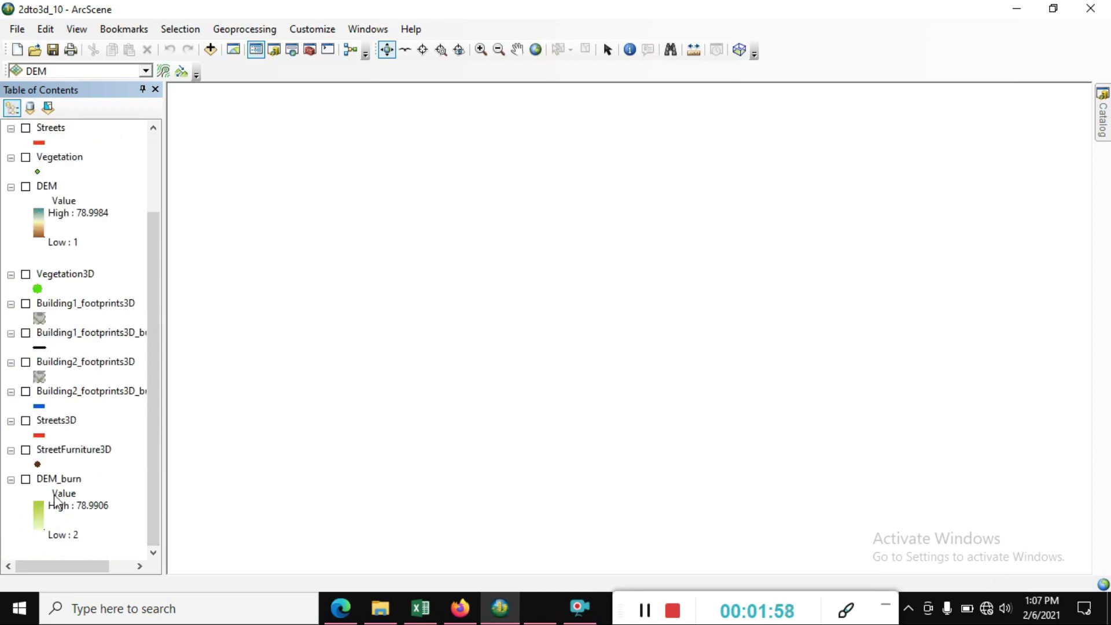
click(26, 479)
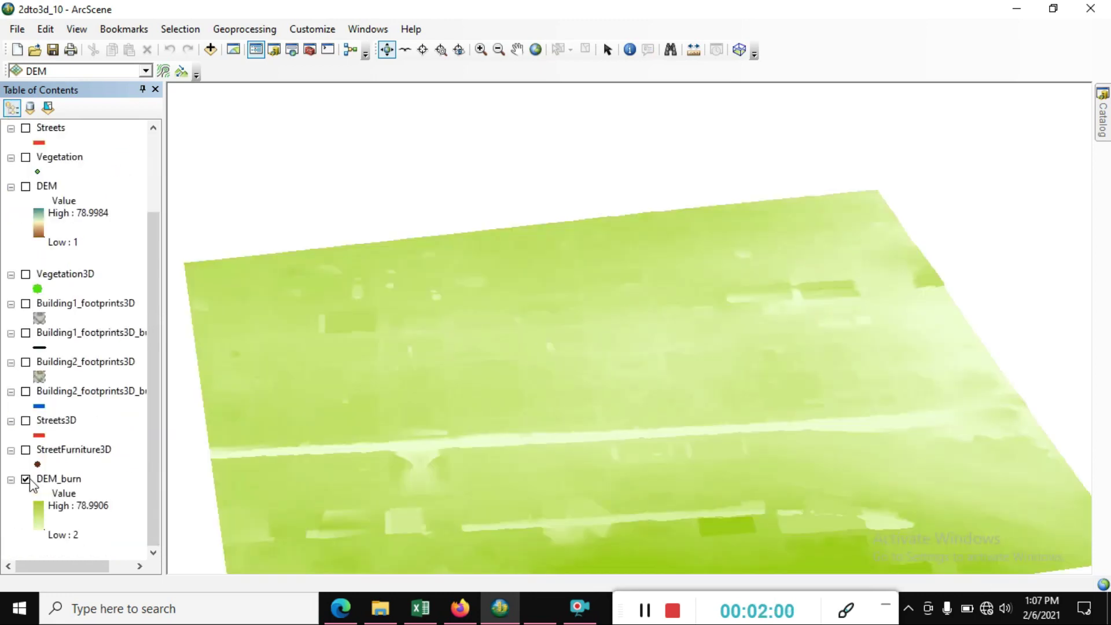
click(26, 421)
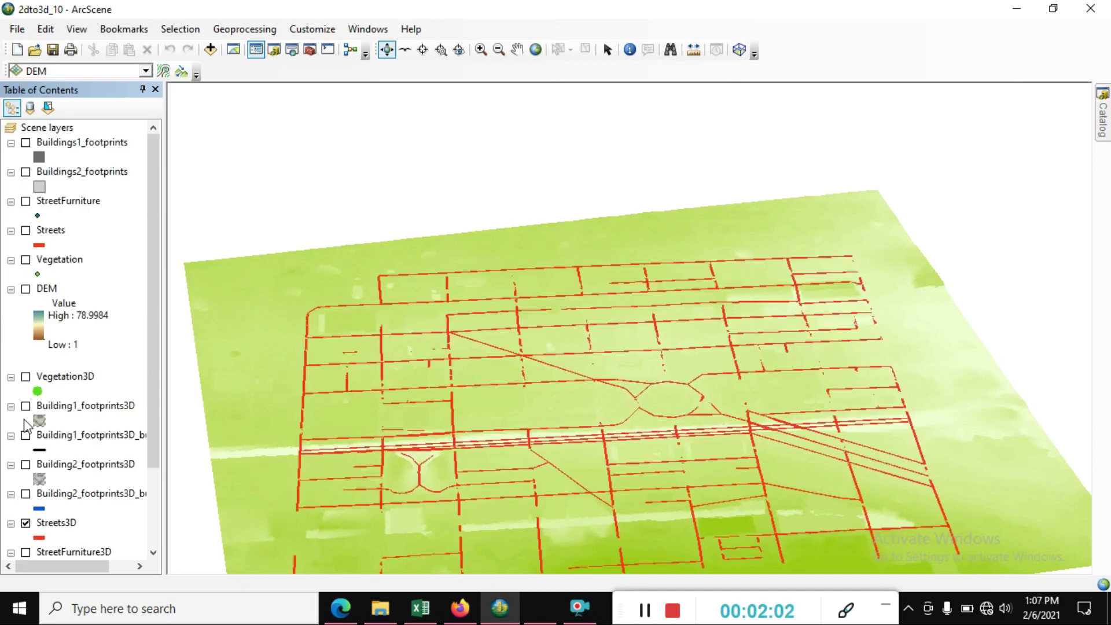
mouse_move(661, 484)
mouse_down()
mouse_move(583, 385)
mouse_move(818, 494)
mouse_move(582, 498)
mouse_up()
scroll(65, 503, down, 3)
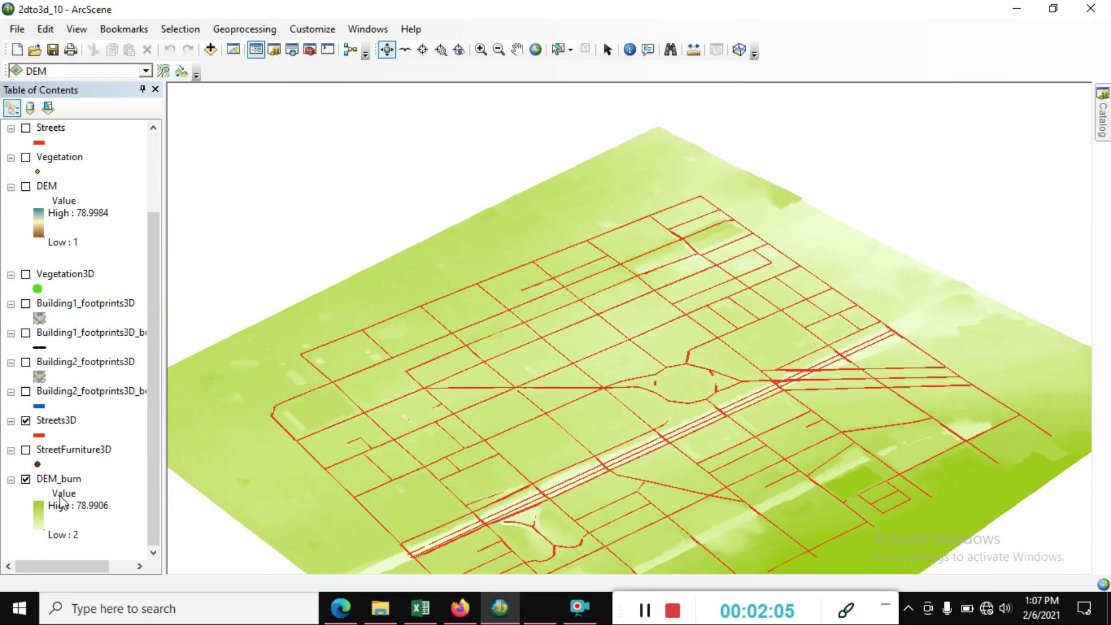
click(26, 451)
mouse_move(421, 424)
mouse_down()
mouse_move(520, 452)
mouse_move(630, 461)
mouse_up()
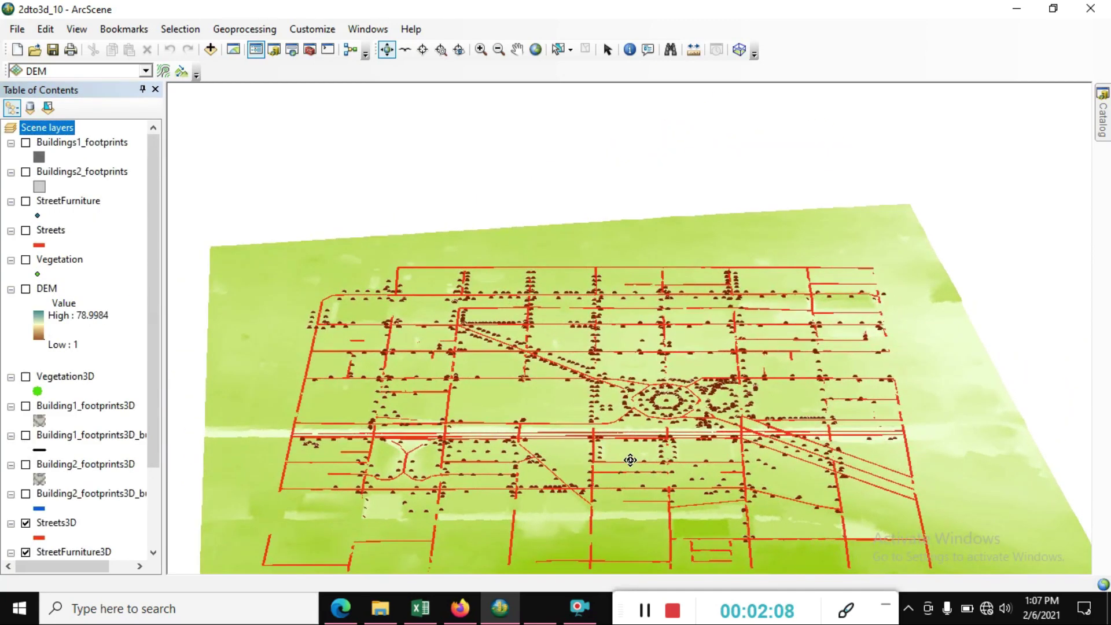
scroll(630, 459, down, 3)
scroll(630, 458, up, 8)
mouse_move(707, 489)
mouse_down()
mouse_move(831, 475)
mouse_move(719, 489)
mouse_move(653, 518)
mouse_move(793, 531)
mouse_move(725, 516)
mouse_move(687, 576)
mouse_up()
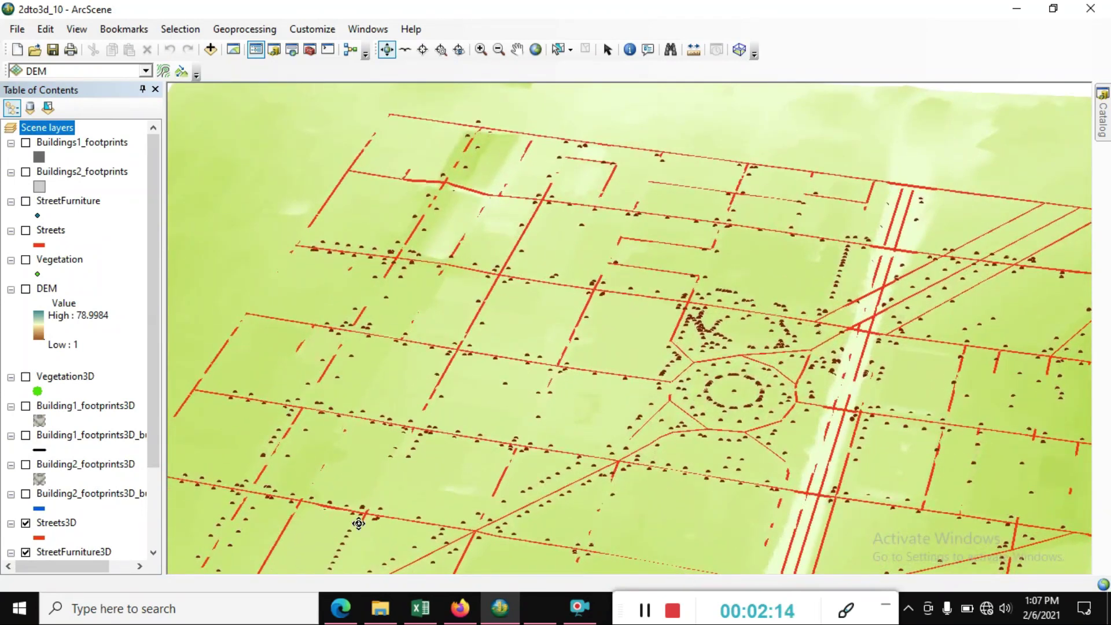
Turn on Buildings1_footprints, Buildings2_footprints, StreetFurniture and the remaining 2D layers.
click(25, 143)
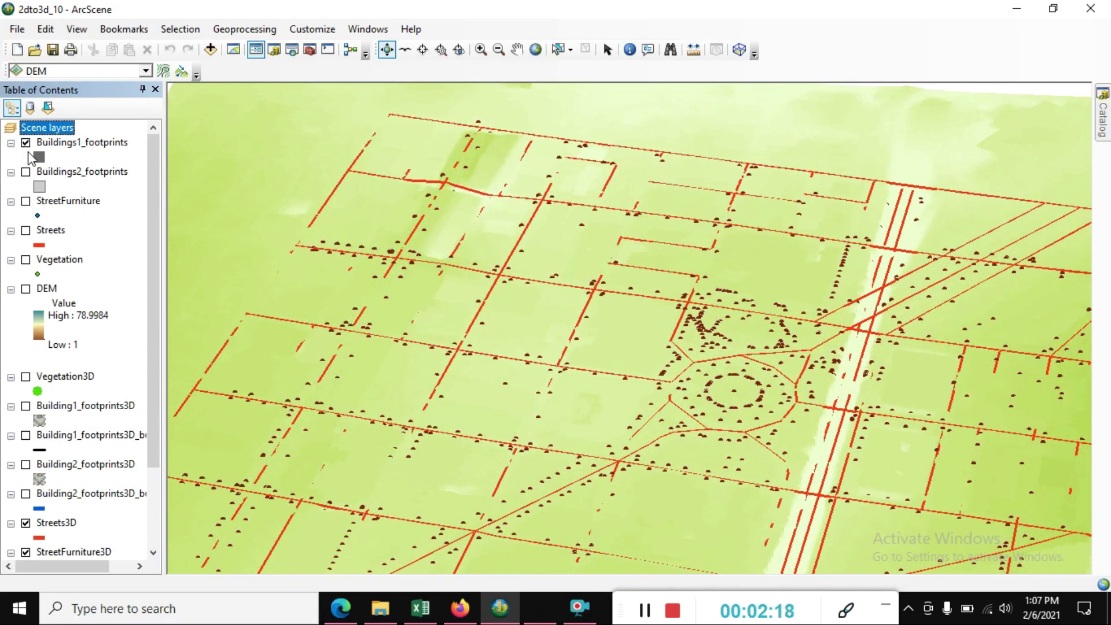
click(26, 172)
click(25, 200)
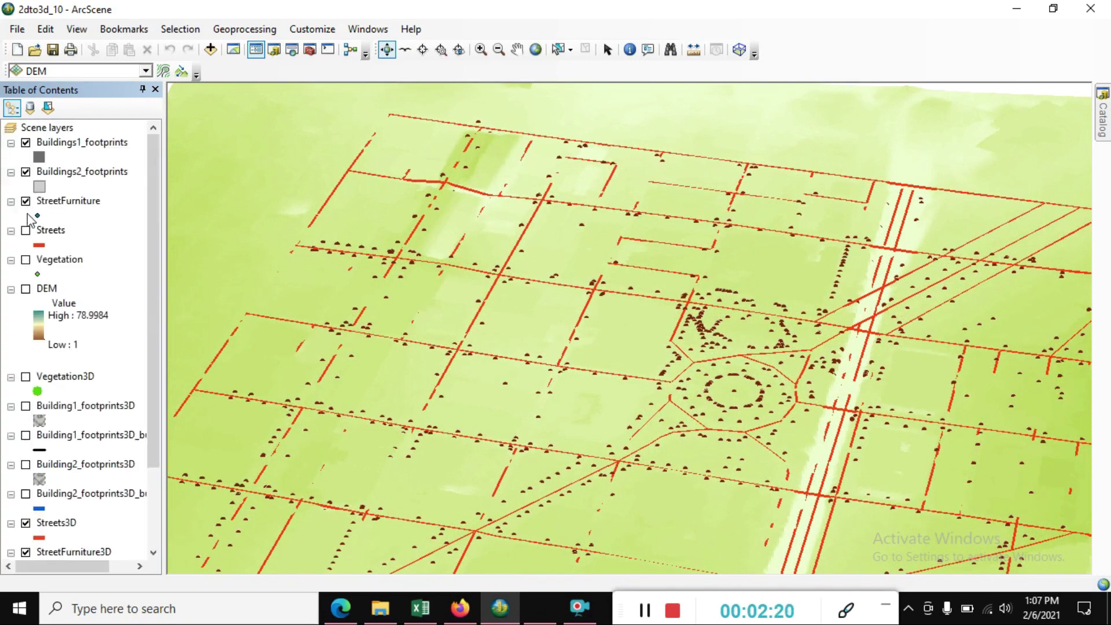
click(26, 260)
Show the green 3D trees, switch DEM on then off, and tilt toward the horizon.
click(26, 289)
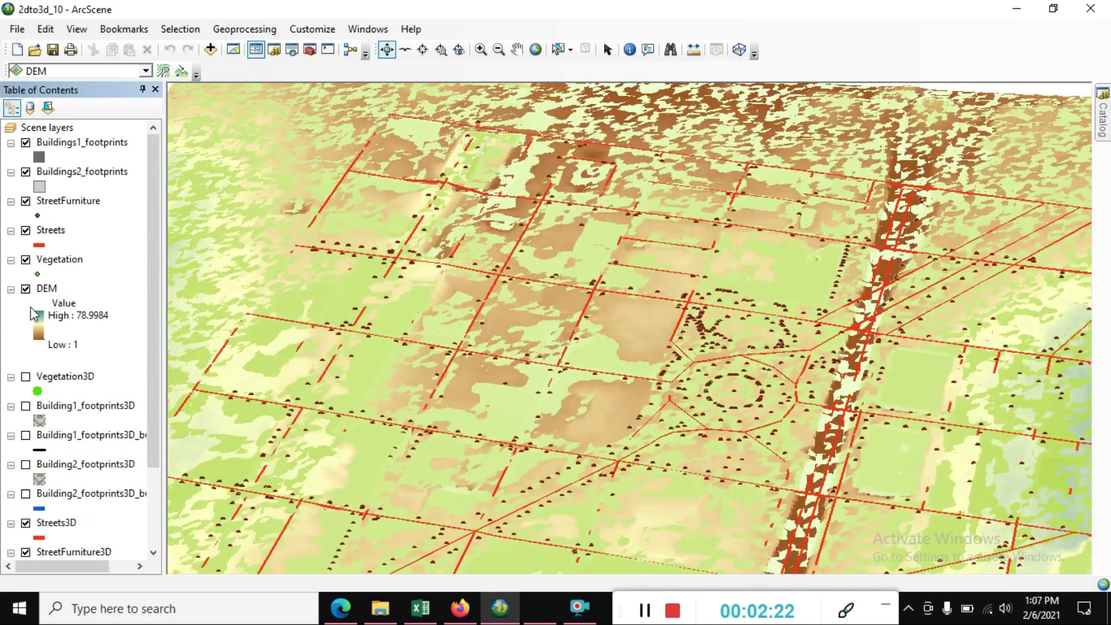
click(26, 376)
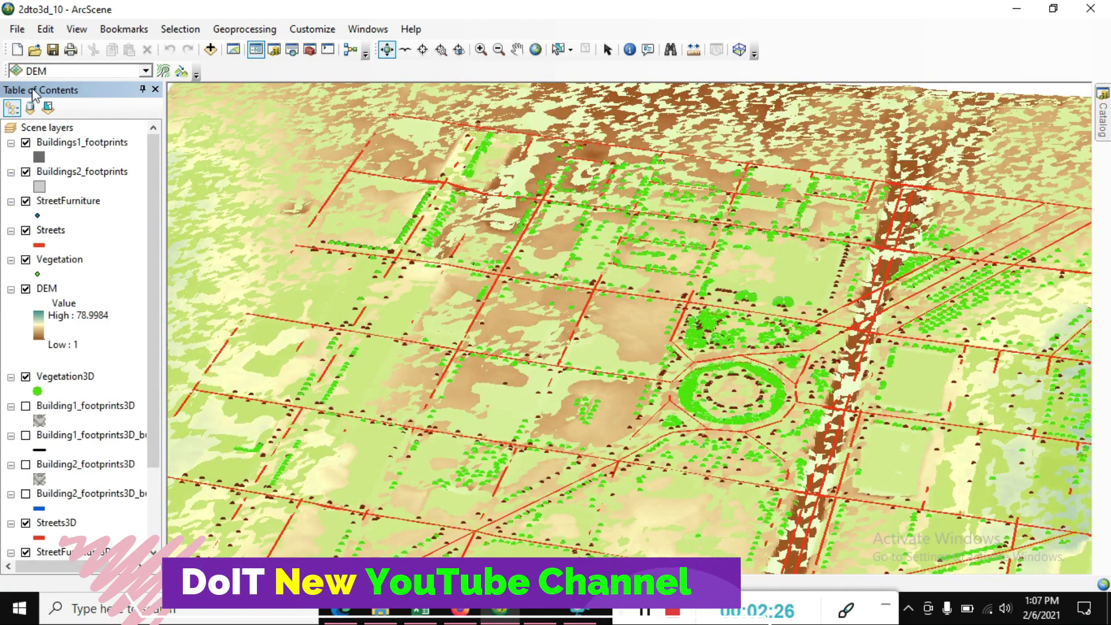
click(25, 289)
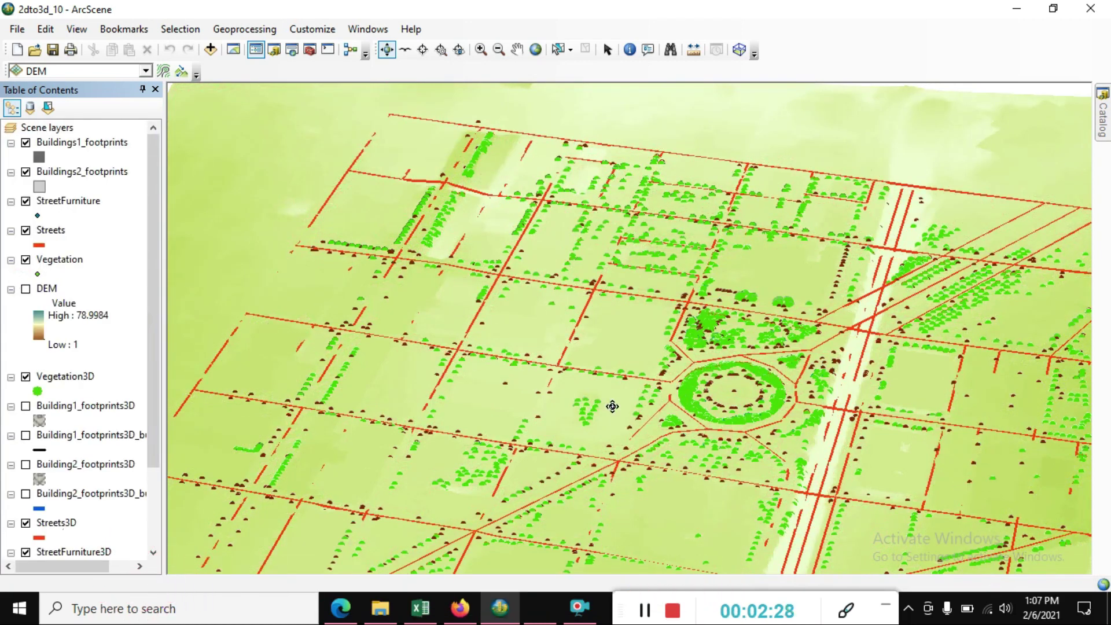
mouse_move(613, 404)
mouse_down()
mouse_move(710, 347)
mouse_move(520, 409)
mouse_move(427, 417)
mouse_up()
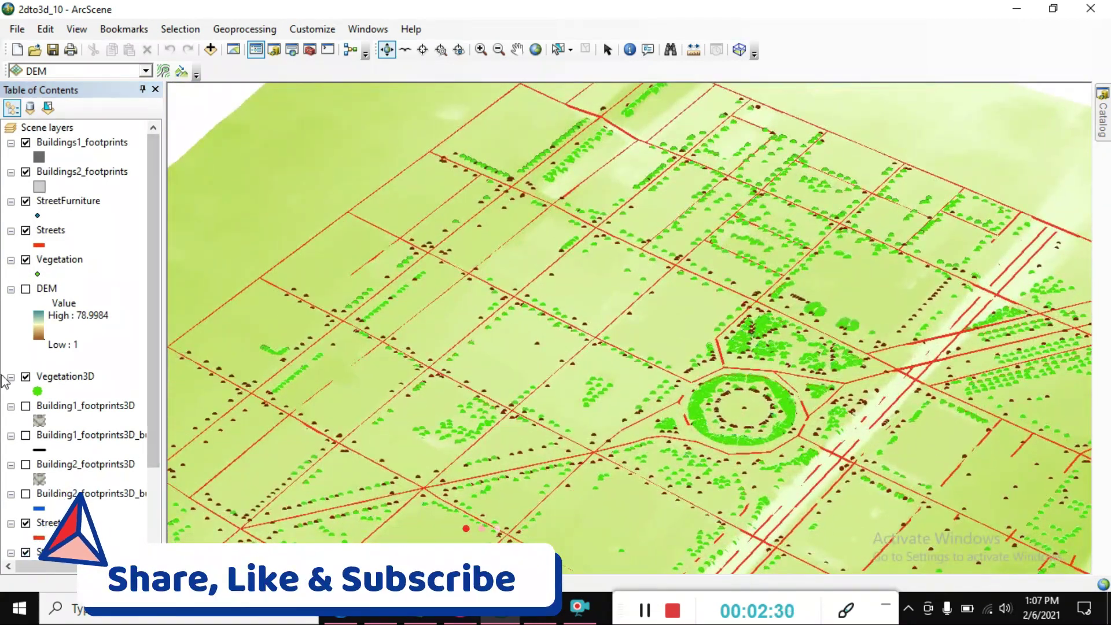
click(25, 377)
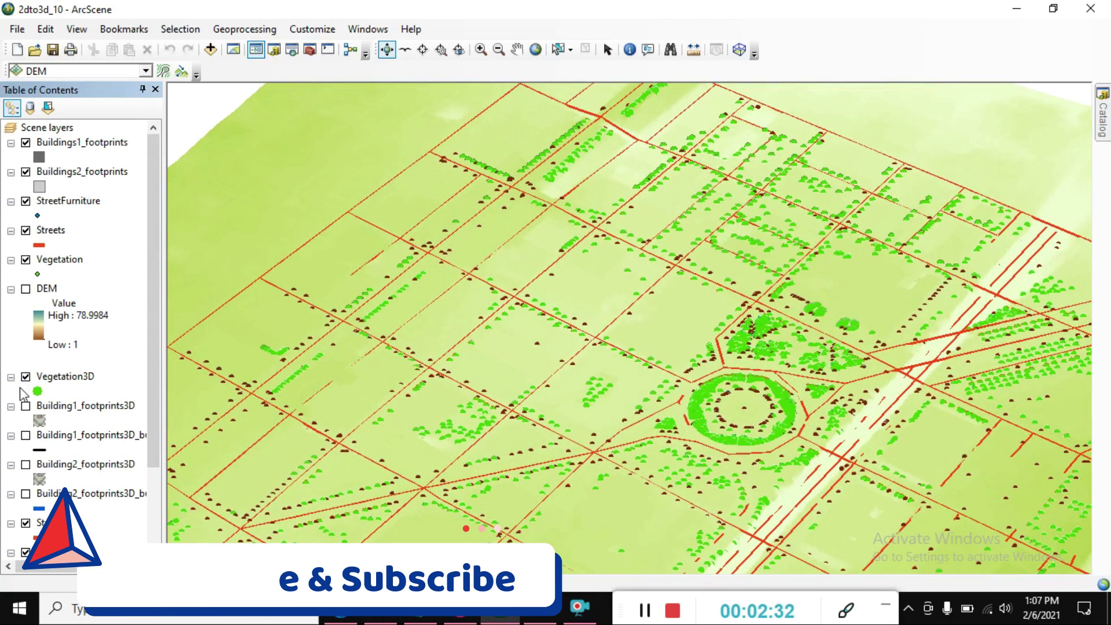
Show Building1_footprints3D, Building2_footprints3D and both buffer outline layers, rotating toward the roundabout.
click(25, 405)
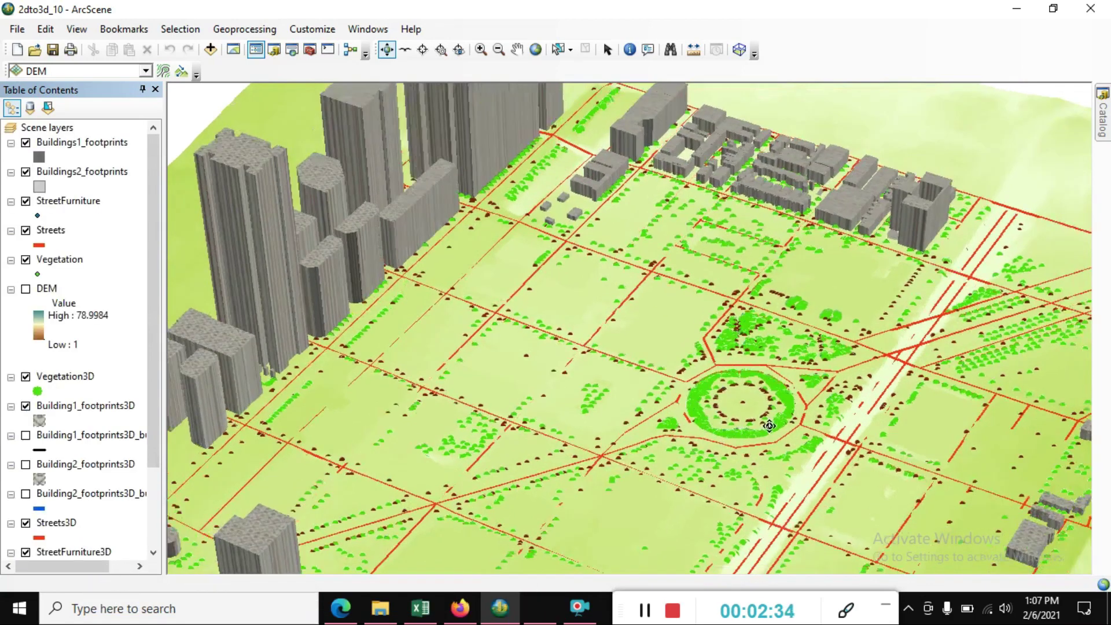
mouse_move(710, 468)
mouse_down()
mouse_move(710, 421)
mouse_move(610, 416)
mouse_move(905, 458)
mouse_move(724, 480)
mouse_move(744, 550)
mouse_move(769, 529)
mouse_move(768, 478)
mouse_up()
scroll(906, 458, up, 3)
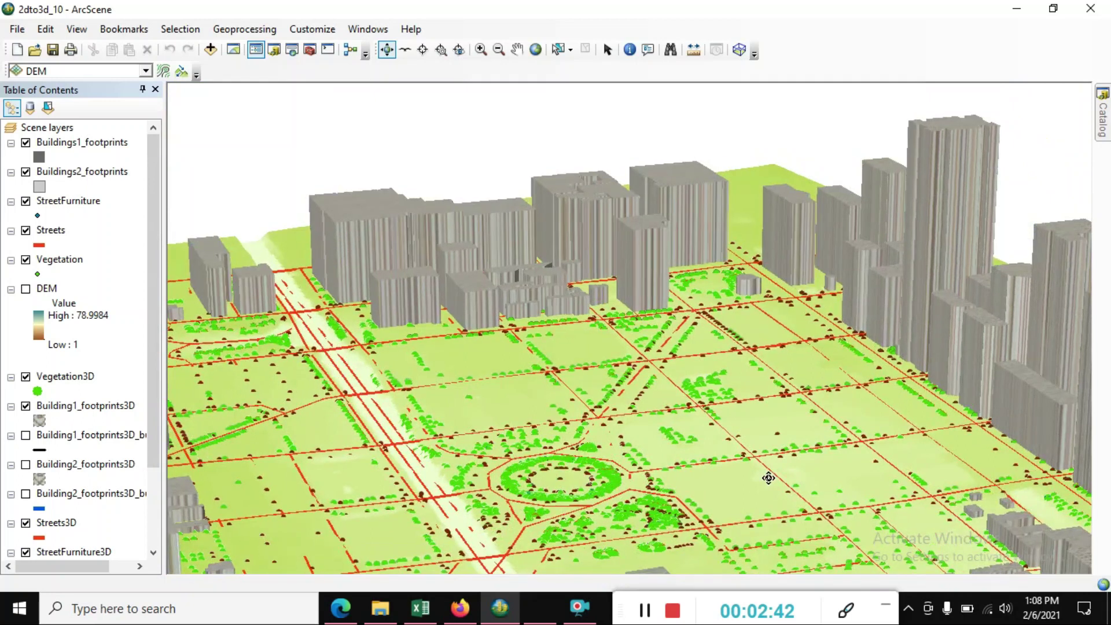
click(26, 436)
click(26, 465)
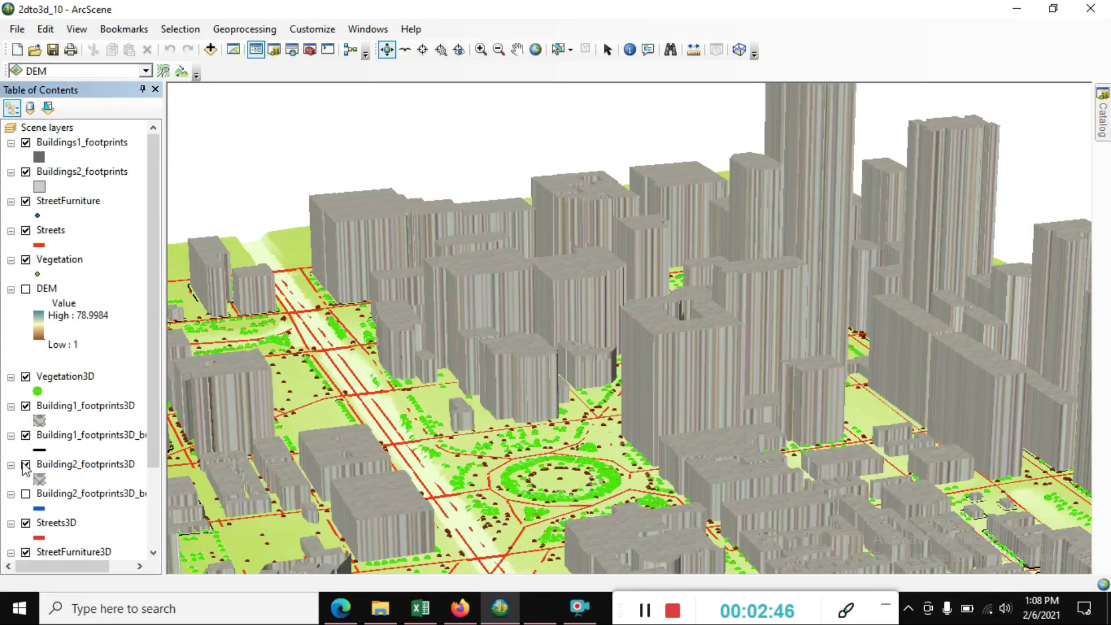
scroll(537, 427, down, 3)
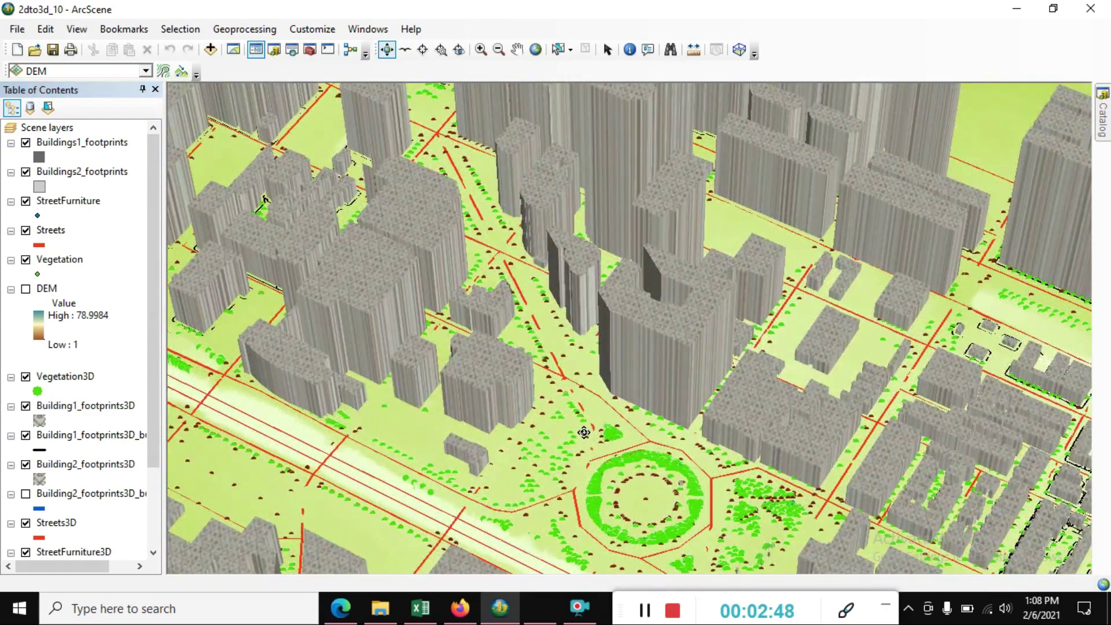
scroll(573, 433, down, 3)
drag(576, 435, 445, 370)
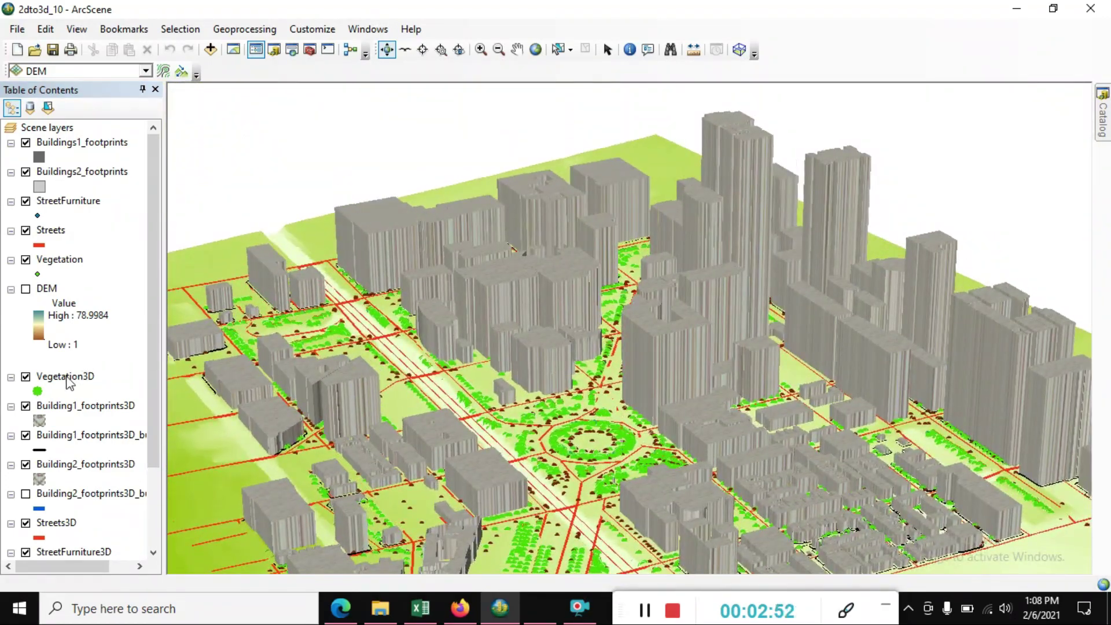
click(26, 494)
scroll(24, 493, down, 3)
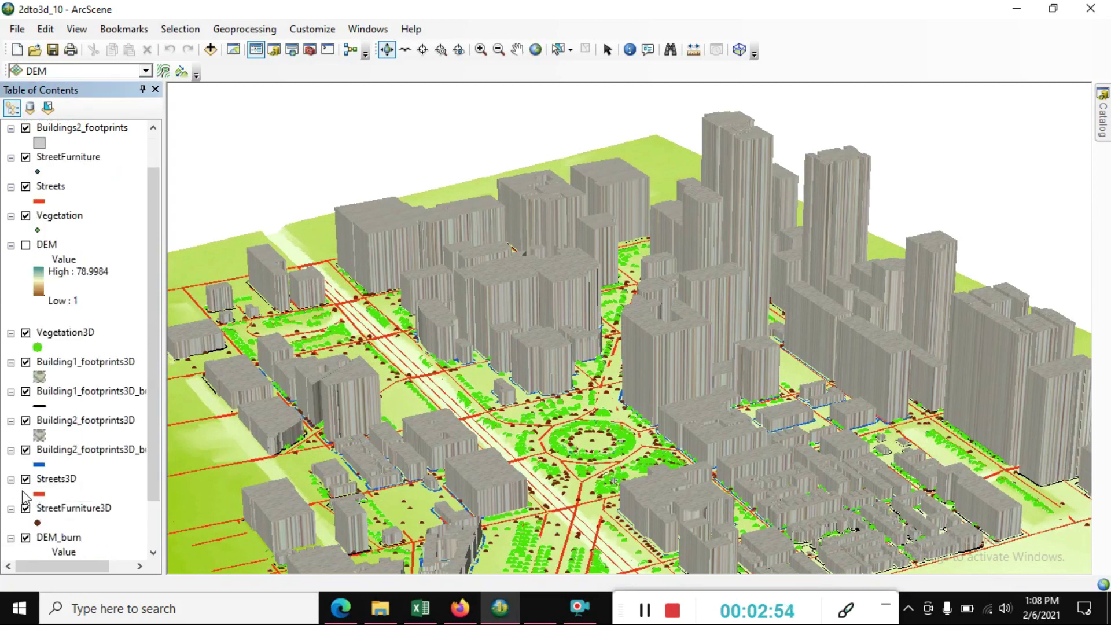
scroll(24, 494, up, 3)
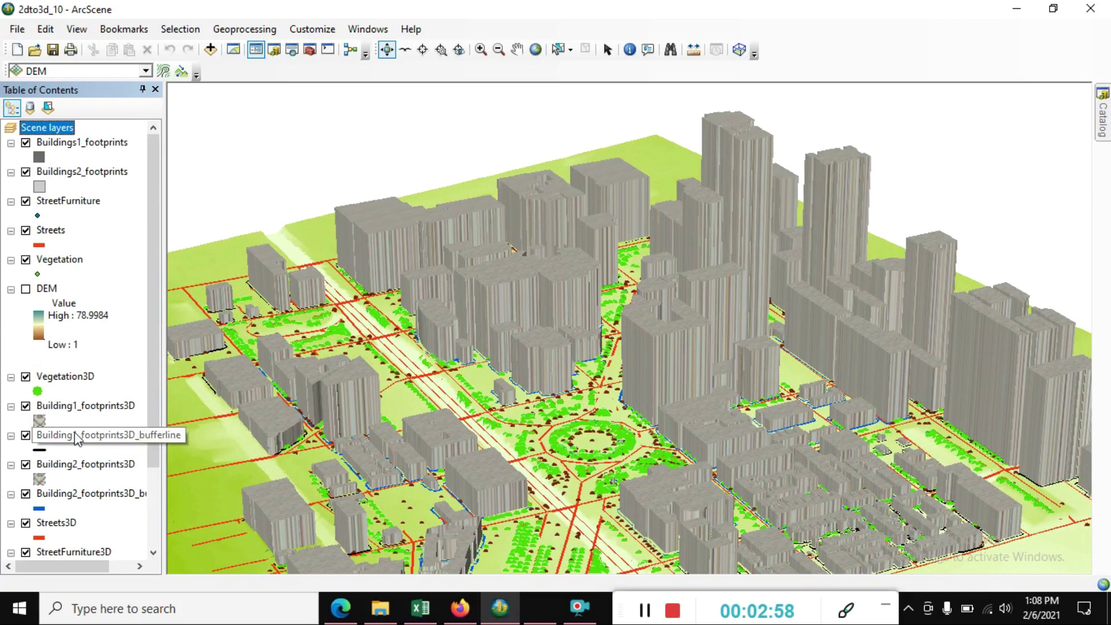
Leave the Vegetation3D tree symbol unchanged and open that layer's Base Heights properties.
click(37, 390)
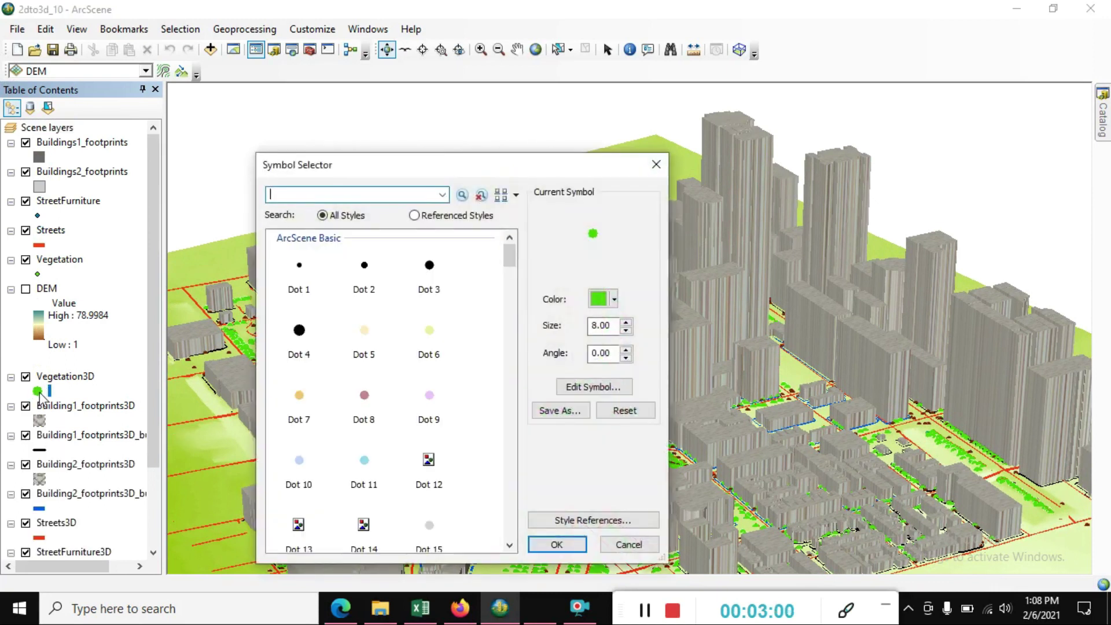
click(658, 164)
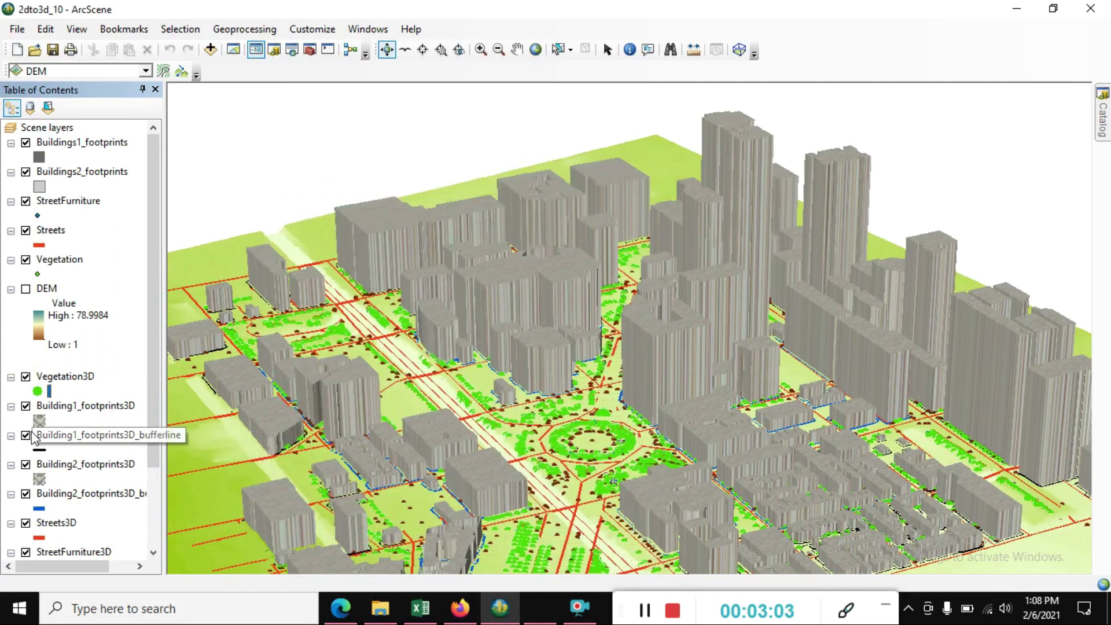
double_click(40, 377)
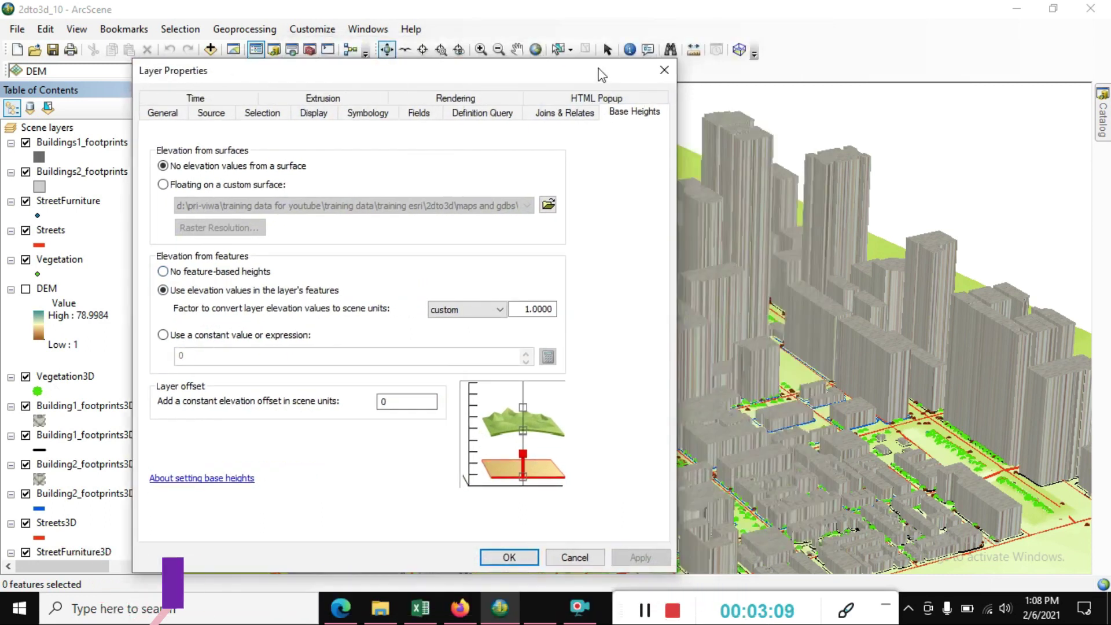
drag(754, 49, 488, 42)
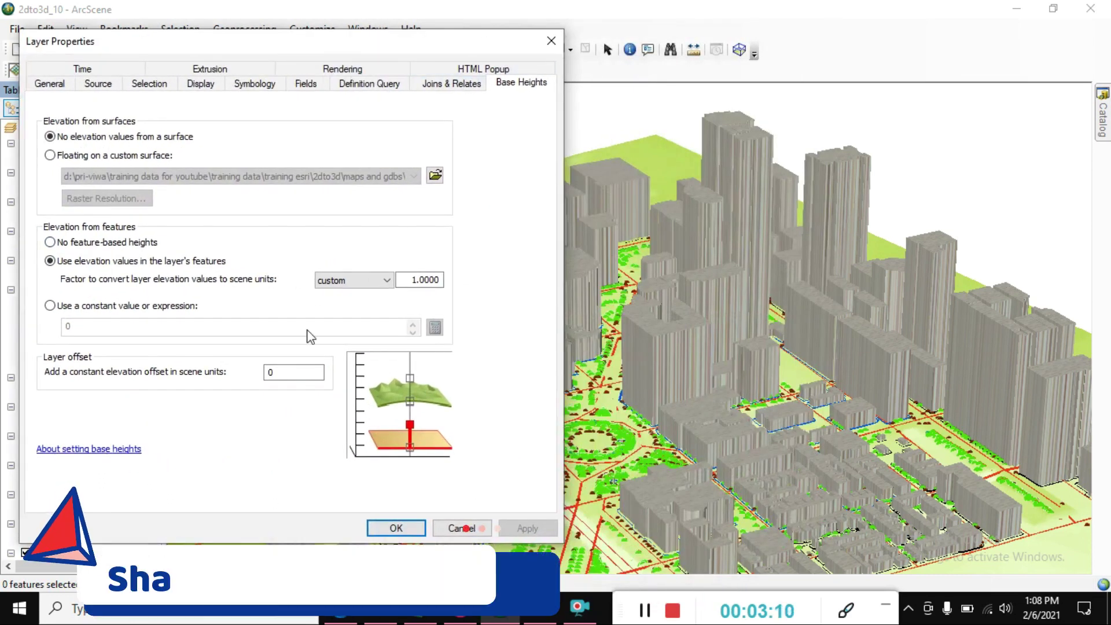